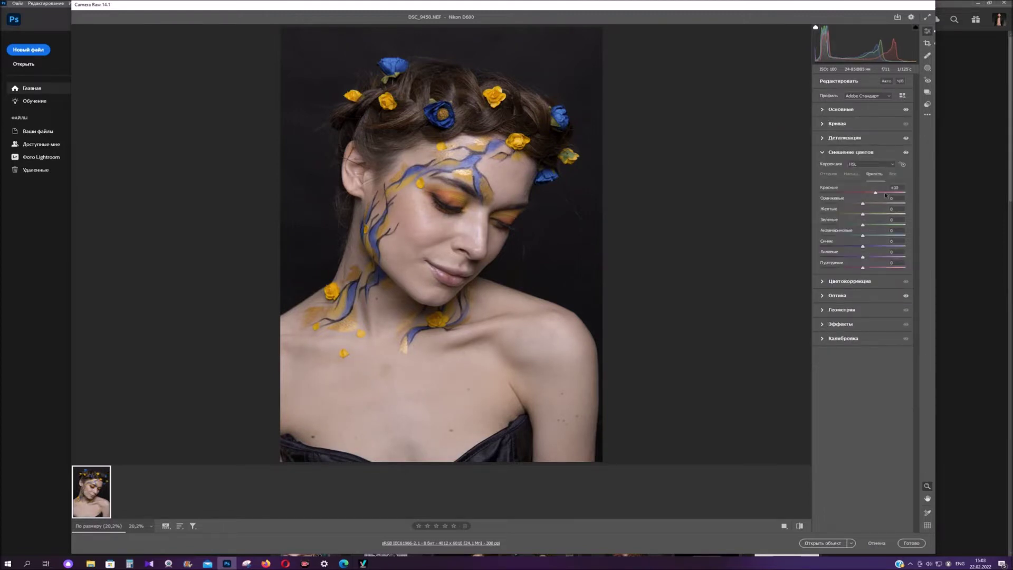
# Open the raw portrait from Camera Raw in Photoshop as a smart object and crop it tighter around the model.
pyautogui.click(828, 174)
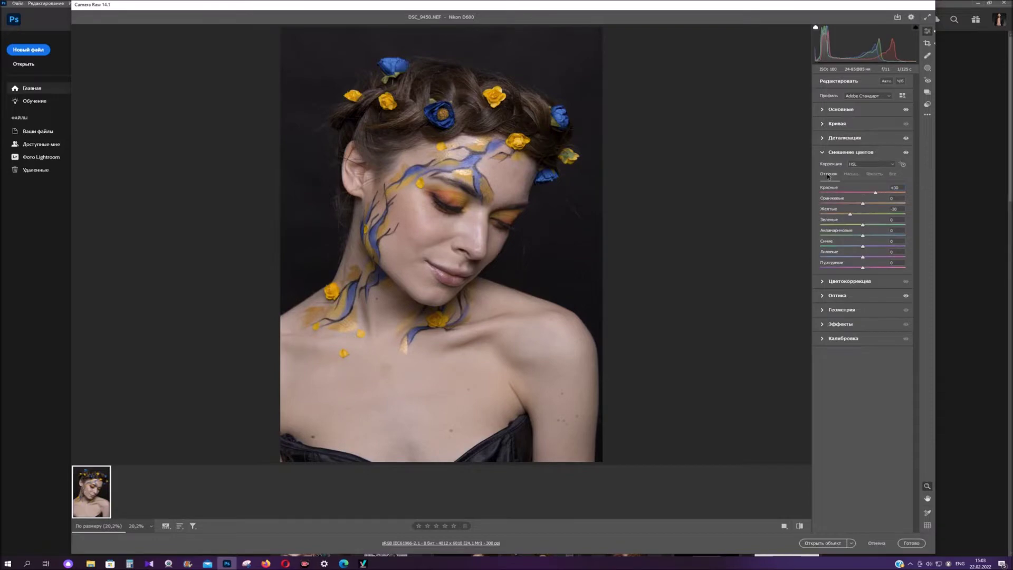
pyautogui.click(822, 543)
pyautogui.press('c')
pyautogui.moveTo(438, 473); pyautogui.dragTo(433, 454)
pyautogui.moveTo(442, 133); pyautogui.dragTo(440, 139)
pyautogui.moveTo(325, 140); pyautogui.dragTo(327, 142)
pyautogui.moveTo(553, 447); pyautogui.dragTo(548, 443)
pyautogui.moveTo(329, 146); pyautogui.dragTo(335, 152)
pyautogui.doubleClick(459, 315)
# Add an empty layer above the photo and remove small spots and the scratch beside the face with the Spot Healing Brush.
pyautogui.press('z')
pyautogui.rightClick(393, 291)
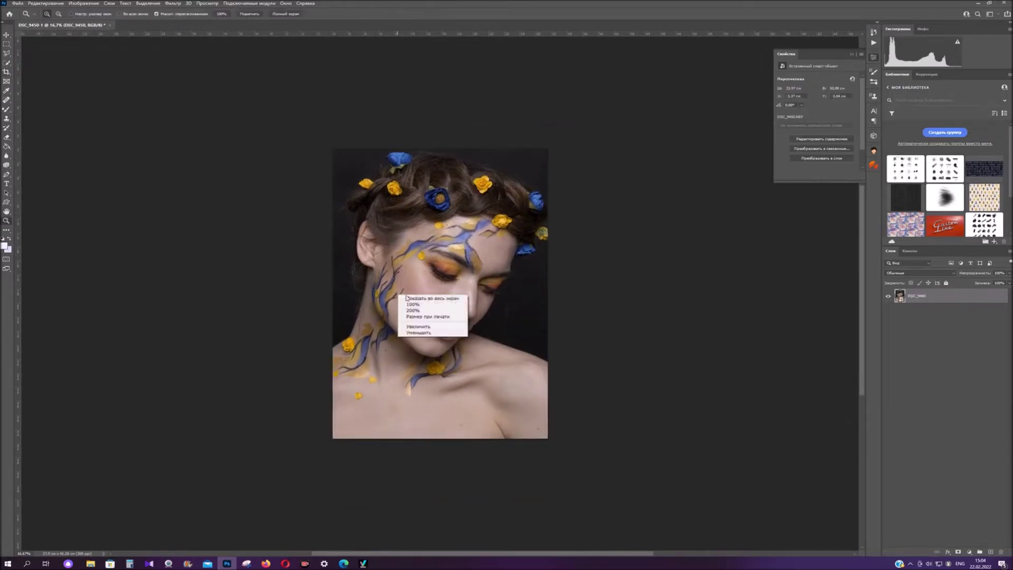
pyautogui.click(422, 297)
pyautogui.click(991, 552)
pyautogui.press('j')
pyautogui.rightClick(534, 237)
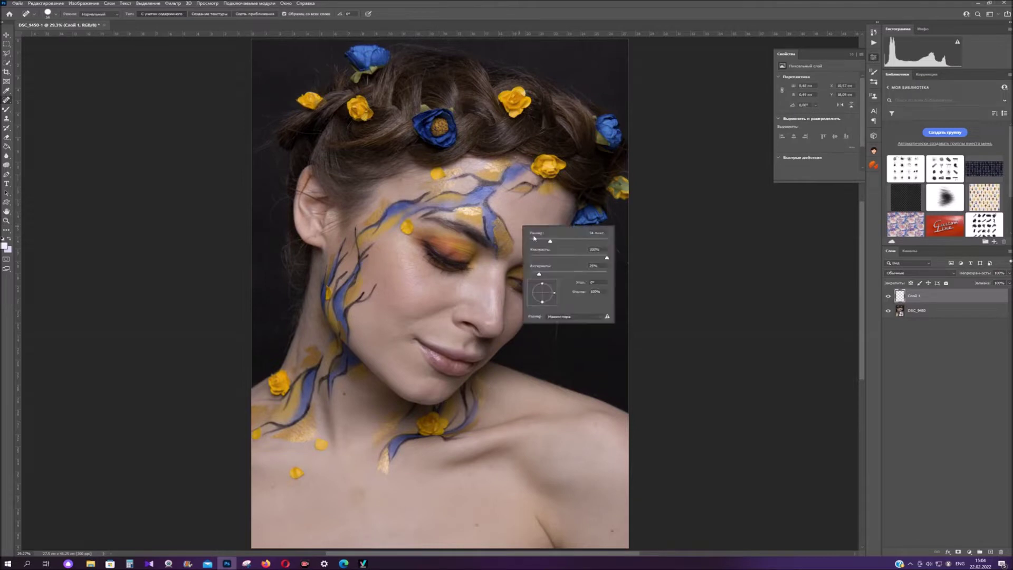
pyautogui.click(475, 219)
pyautogui.click(406, 184)
pyautogui.click(313, 319)
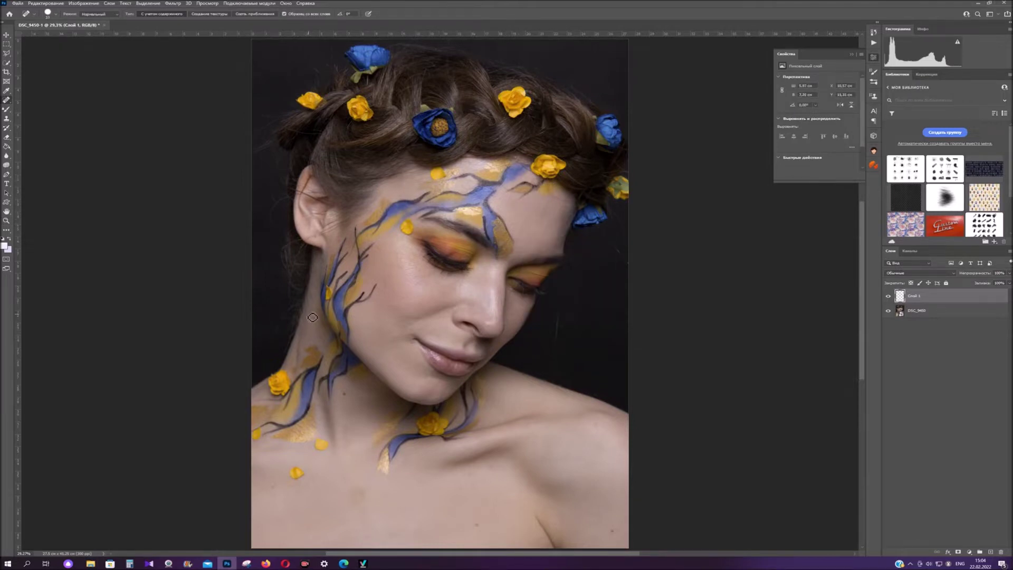
pyautogui.click(416, 345)
pyautogui.moveTo(558, 294); pyautogui.dragTo(558, 355)
# Heal out the stray hair and marks on the dark background beside the nose and eye at close zoom.
pyautogui.press('z')
pyautogui.click(568, 349)
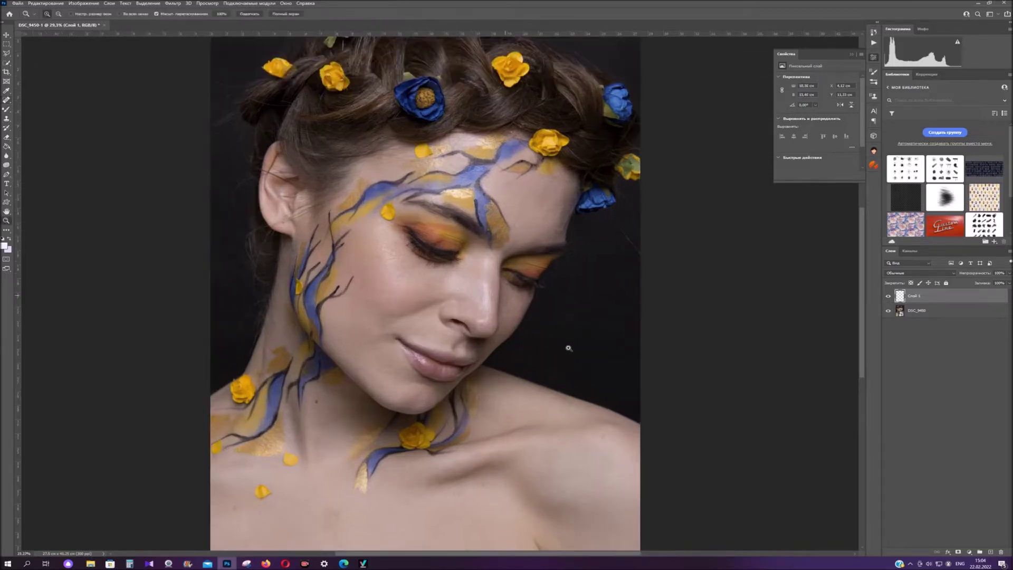
pyautogui.click(551, 342)
pyautogui.click(550, 341)
pyautogui.press('j')
pyautogui.moveTo(560, 434); pyautogui.dragTo(552, 461)
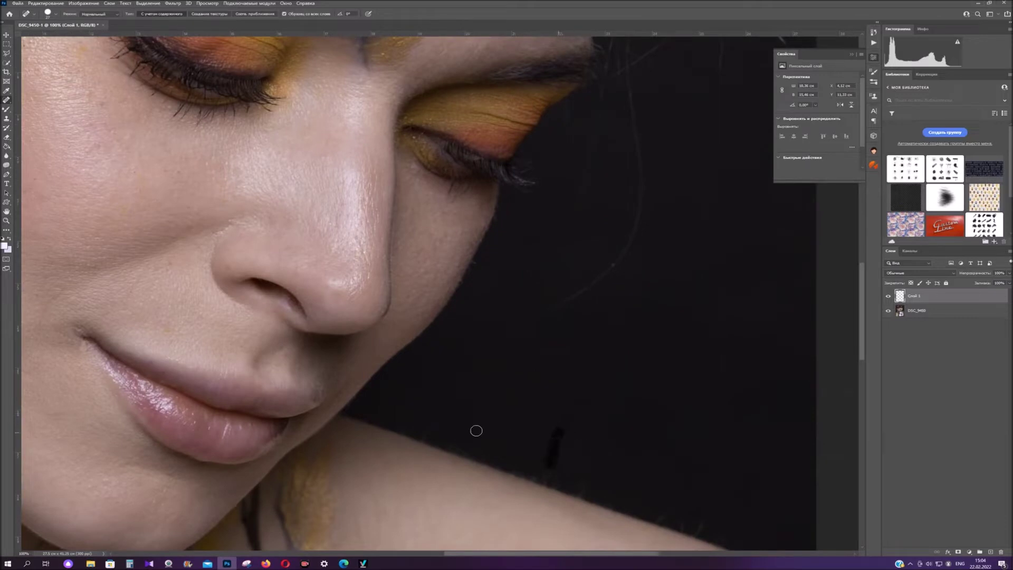
pyautogui.moveTo(639, 157); pyautogui.dragTo(544, 311)
pyautogui.click(601, 94)
pyautogui.moveTo(629, 82); pyautogui.dragTo(638, 167)
pyautogui.moveTo(568, 108); pyautogui.dragTo(567, 134)
# Heal out the remaining stray hairs on the dark background beside the forehead, below the blue flower.
pyautogui.scroll(1, 677, 213)
pyautogui.moveTo(467, 554); pyautogui.dragTo(503, 553)
pyautogui.scroll(2, 536, 217)
pyautogui.moveTo(578, 77); pyautogui.dragTo(673, 202)
pyautogui.moveTo(566, 85); pyautogui.dragTo(584, 179)
pyautogui.moveTo(636, 43); pyautogui.dragTo(660, 124)
pyautogui.moveTo(567, 120)
pyautogui.mouseDown()
pyautogui.moveTo(504, 187)
pyautogui.moveTo(470, 199)
pyautogui.mouseUp()
# Set the Clone Stamp to sample all layers and clean the background edge along the forehead and around the blue flower.
pyautogui.press('s')
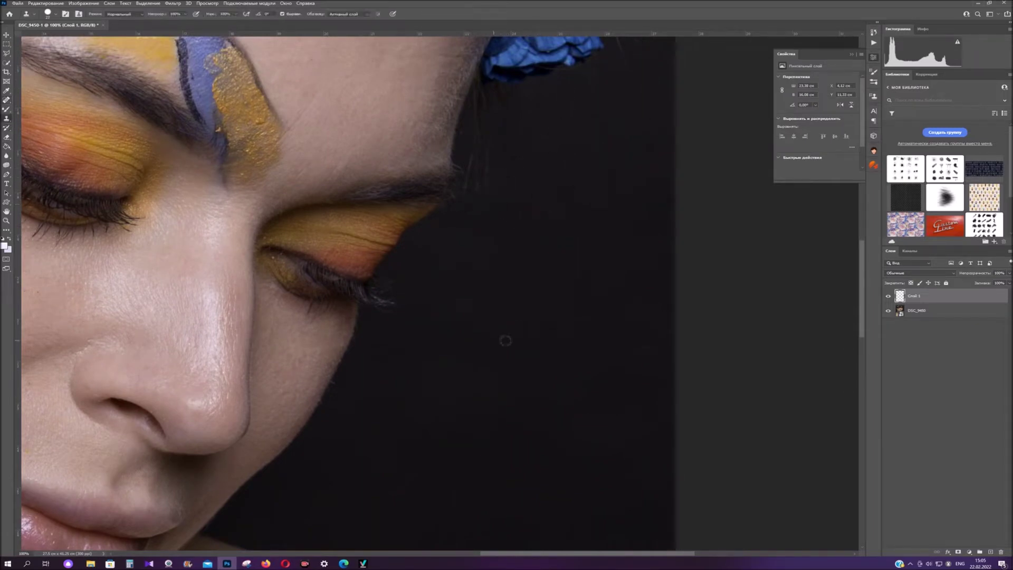
pyautogui.rightClick(611, 333)
pyautogui.click(577, 348)
pyautogui.click(491, 183)
pyautogui.click(348, 14)
pyautogui.click(341, 34)
pyautogui.scroll(3, 564, 267)
pyautogui.moveTo(640, 229); pyautogui.dragTo(533, 226)
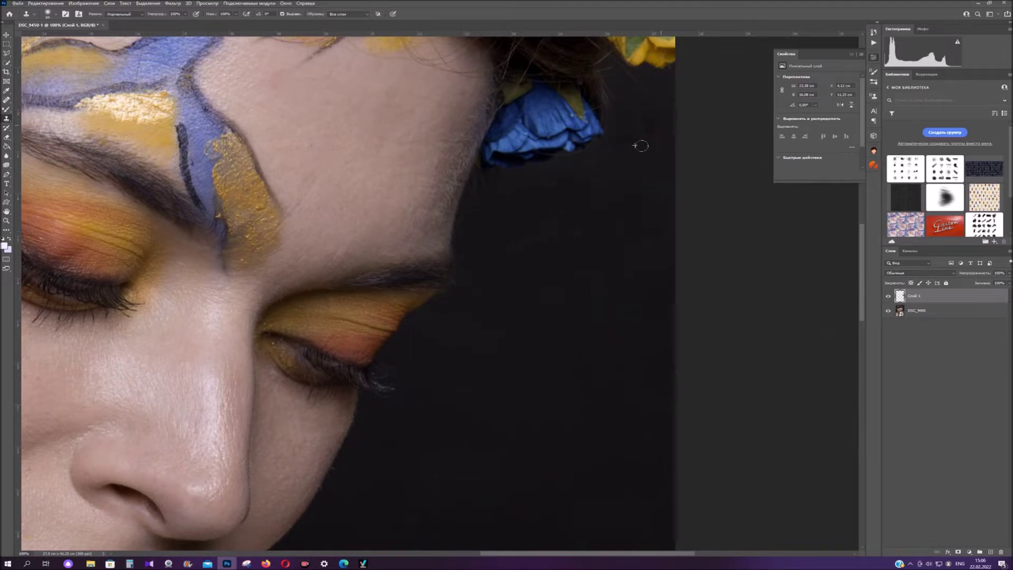
pyautogui.moveTo(479, 180); pyautogui.dragTo(477, 186)
# Adjust the retouching brush size and heal the small blemishes on the forehead skin.
pyautogui.rightClick(234, 178)
pyautogui.moveTo(286, 197); pyautogui.dragTo(280, 198)
pyautogui.click(209, 190)
pyautogui.press('j')
pyautogui.moveTo(309, 181); pyautogui.dragTo(294, 210)
pyautogui.scroll(2, 264, 137)
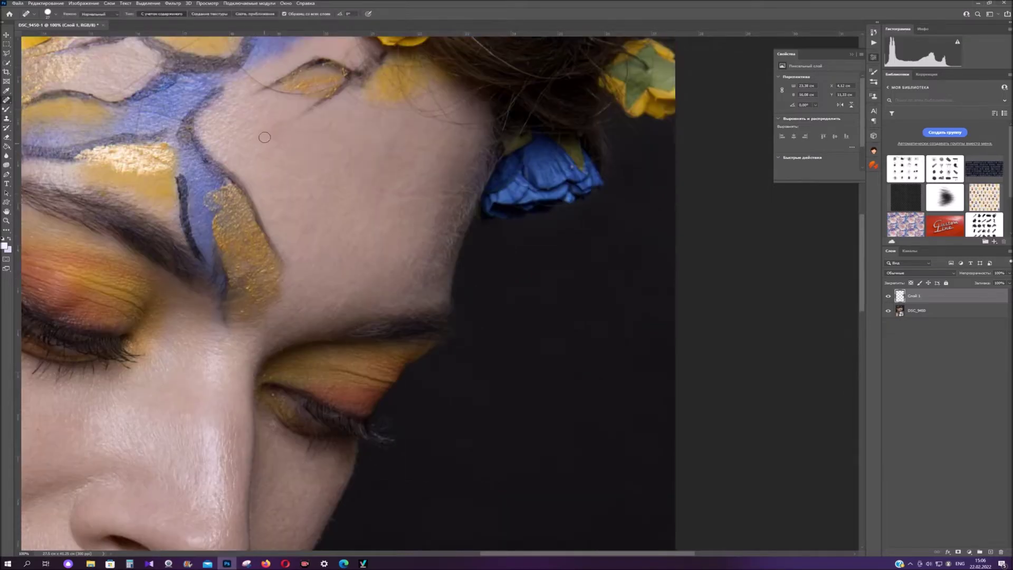
pyautogui.moveTo(512, 553); pyautogui.dragTo(471, 554)
pyautogui.scroll(3, 300, 197)
# Resize the Spot Healing Brush and remove loose hairs across the painted forehead, around the gold paint and below the yellow flower.
pyautogui.rightClick(323, 193)
pyautogui.moveTo(342, 210); pyautogui.dragTo(339, 211)
pyautogui.click(373, 117)
pyautogui.moveTo(398, 148)
pyautogui.mouseDown()
pyautogui.moveTo(426, 173)
pyautogui.moveTo(574, 199)
pyautogui.mouseUp()
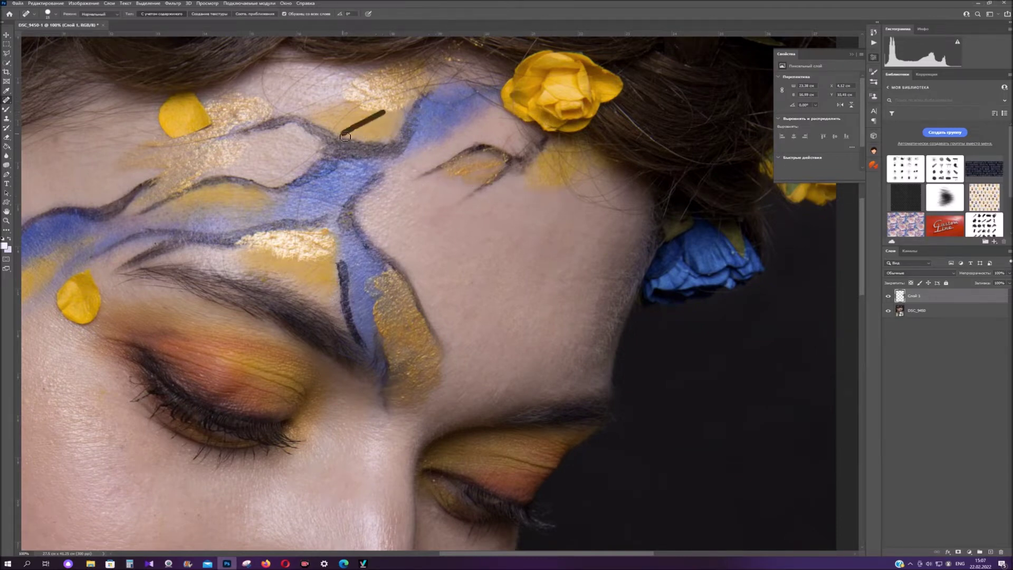
pyautogui.moveTo(317, 149); pyautogui.dragTo(266, 187)
pyautogui.moveTo(336, 129)
pyautogui.mouseDown()
pyautogui.moveTo(411, 92)
pyautogui.moveTo(397, 88)
pyautogui.mouseUp()
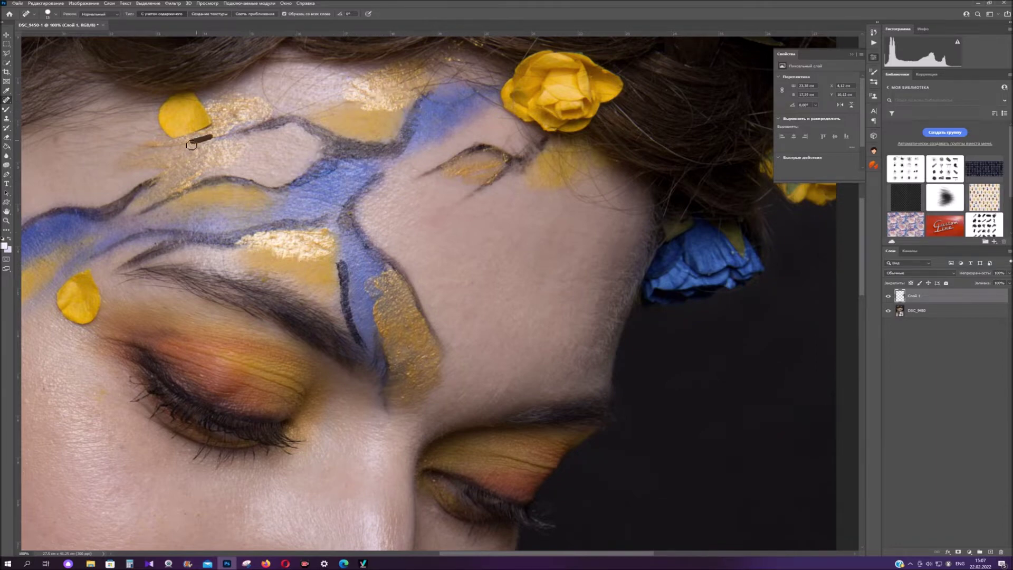
pyautogui.moveTo(293, 120)
pyautogui.mouseDown()
pyautogui.moveTo(337, 96)
pyautogui.moveTo(267, 94)
pyautogui.mouseUp()
pyautogui.moveTo(349, 87)
pyautogui.mouseDown()
pyautogui.moveTo(367, 103)
pyautogui.moveTo(355, 85)
pyautogui.mouseUp()
pyautogui.moveTo(160, 149); pyautogui.dragTo(130, 145)
pyautogui.moveTo(611, 369)
pyautogui.mouseDown()
pyautogui.moveTo(607, 391)
pyautogui.moveTo(614, 382)
pyautogui.mouseUp()
pyautogui.moveTo(518, 136); pyautogui.dragTo(504, 156)
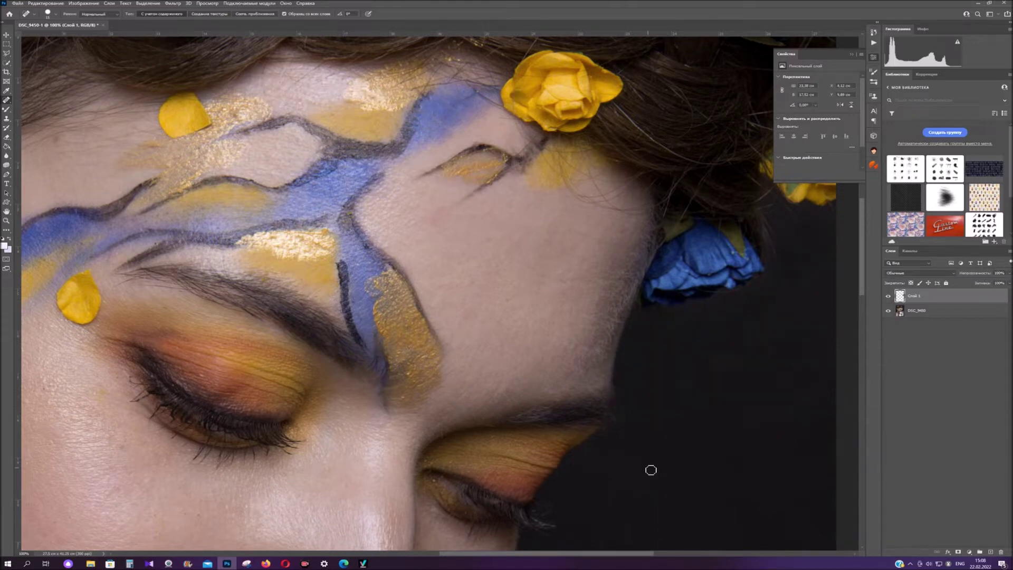
# Heal the skin blemishes on the lower forehead, beside the nose and on the cheek under the eye.
pyautogui.scroll(-3, 651, 468)
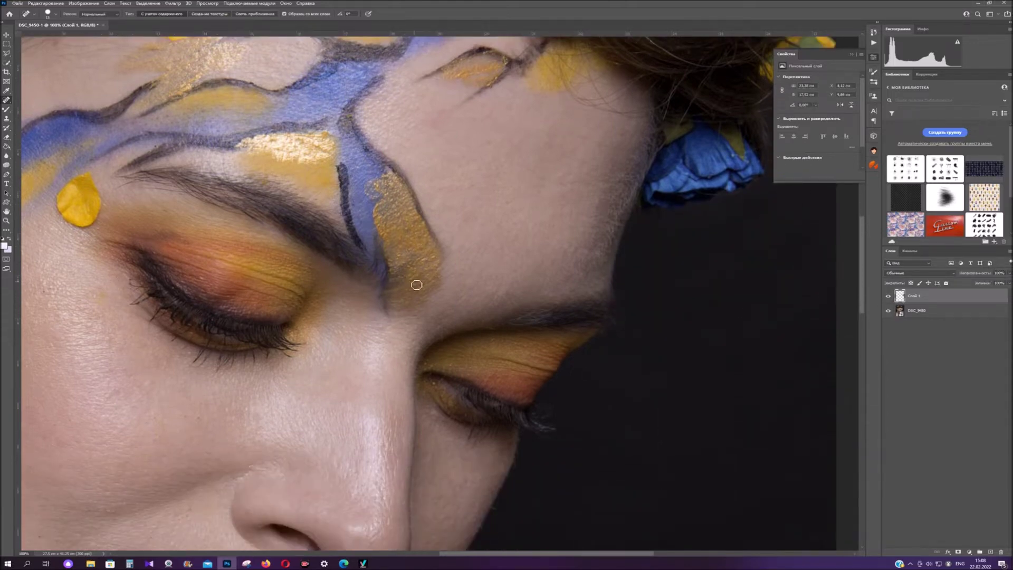
pyautogui.click(570, 247)
pyautogui.click(439, 397)
pyautogui.hscroll(-8, 296, 308)
pyautogui.click(345, 328)
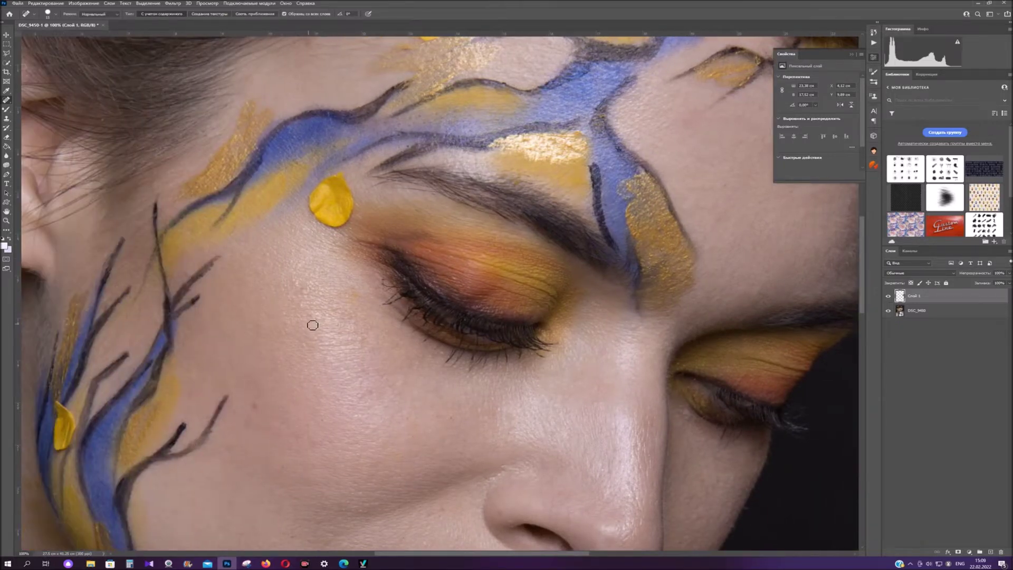
pyautogui.click(406, 388)
# Heal the small skin blemishes on the lower cheek and around the nose, mouth and chin.
pyautogui.scroll(-4, 404, 401)
pyautogui.click(315, 456)
pyautogui.click(415, 424)
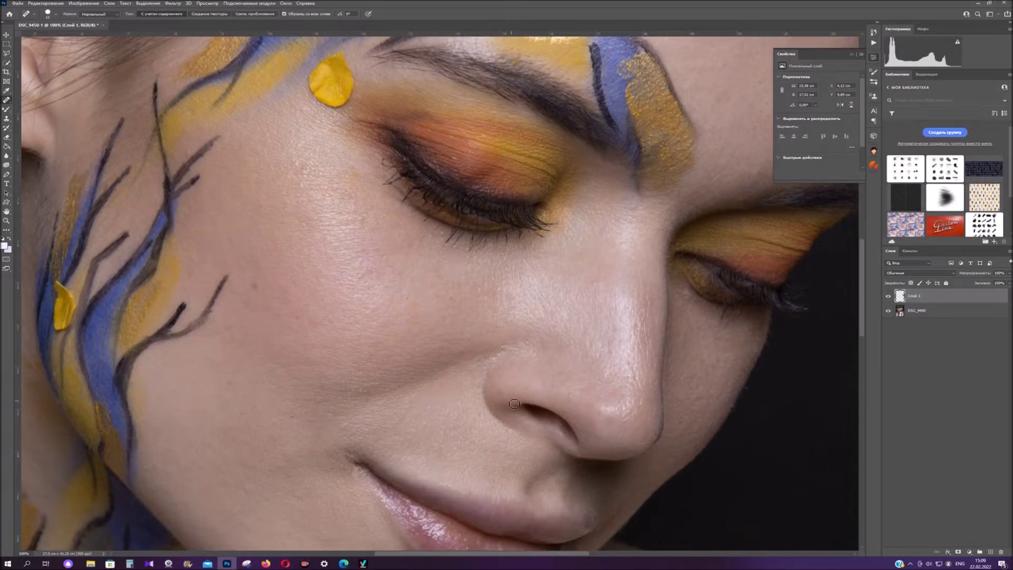
pyautogui.click(628, 421)
pyautogui.scroll(-3, 317, 460)
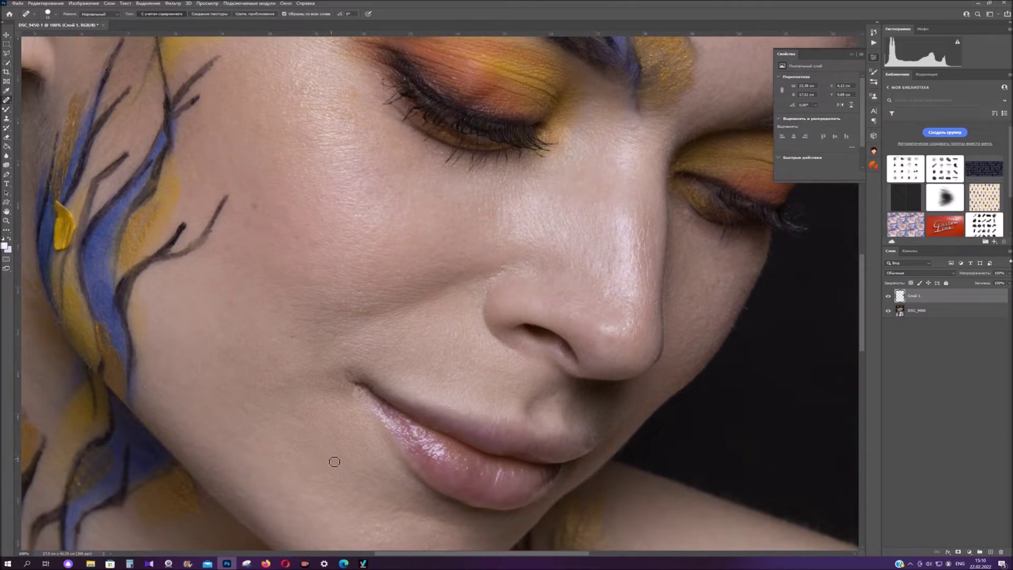
pyautogui.scroll(-3, 349, 347)
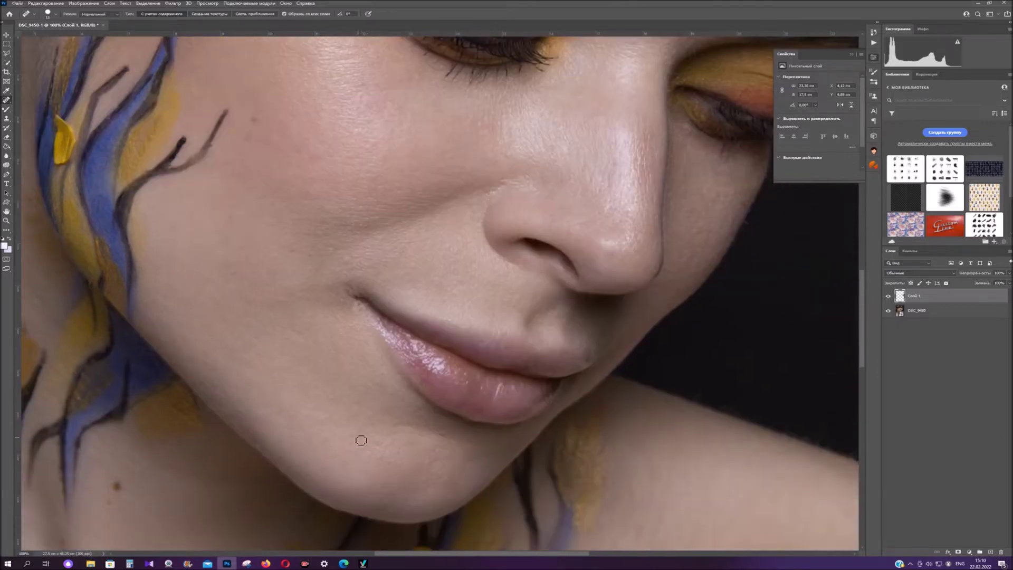
# Remove the loose hairs from the dark background beside the neck, above the yellow rose on the shoulder.
pyautogui.hscroll(-5, 471, 528)
pyautogui.scroll(2, 378, 282)
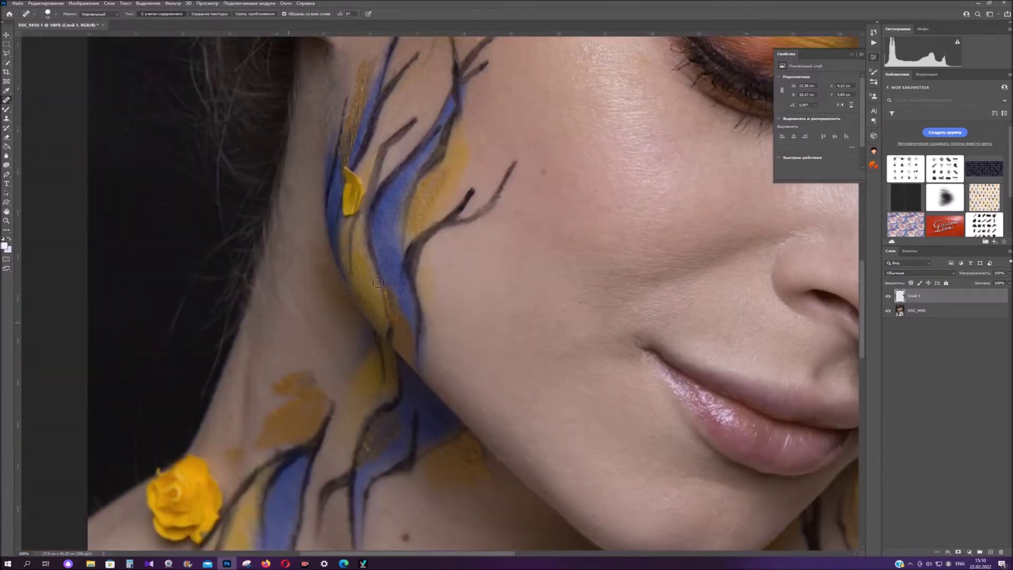
pyautogui.moveTo(185, 294); pyautogui.dragTo(135, 436)
pyautogui.moveTo(153, 364); pyautogui.dragTo(137, 443)
pyautogui.moveTo(99, 499); pyautogui.dragTo(93, 506)
pyautogui.moveTo(225, 359); pyautogui.dragTo(203, 400)
pyautogui.moveTo(226, 330)
pyautogui.mouseDown()
pyautogui.moveTo(211, 353)
pyautogui.moveTo(239, 326)
pyautogui.moveTo(212, 361)
pyautogui.moveTo(199, 343)
pyautogui.moveTo(218, 367)
pyautogui.mouseUp()
# Heal out the flyaway hairs on the dark background beside the braid and the small yellow flower.
pyautogui.scroll(10, 166, 414)
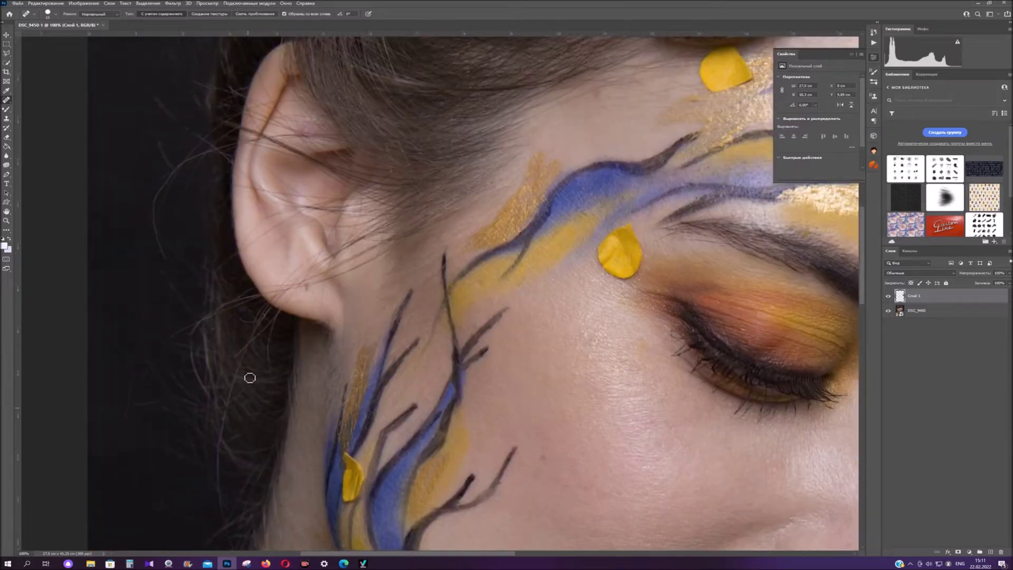
pyautogui.scroll(10, 248, 375)
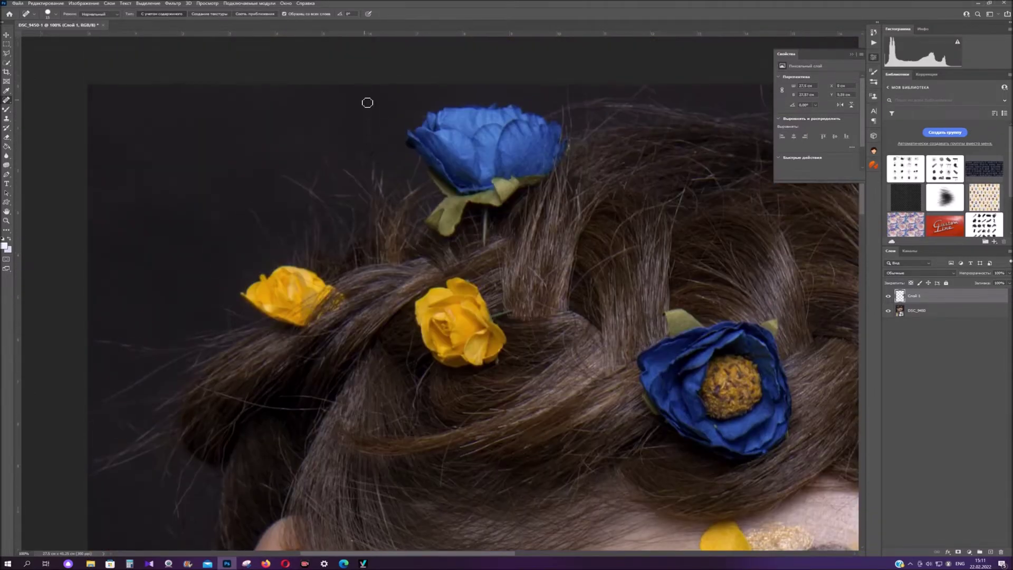
pyautogui.scroll(-2, 527, 87)
pyautogui.moveTo(92, 294)
pyautogui.mouseDown()
pyautogui.moveTo(151, 314)
pyautogui.moveTo(164, 307)
pyautogui.mouseUp()
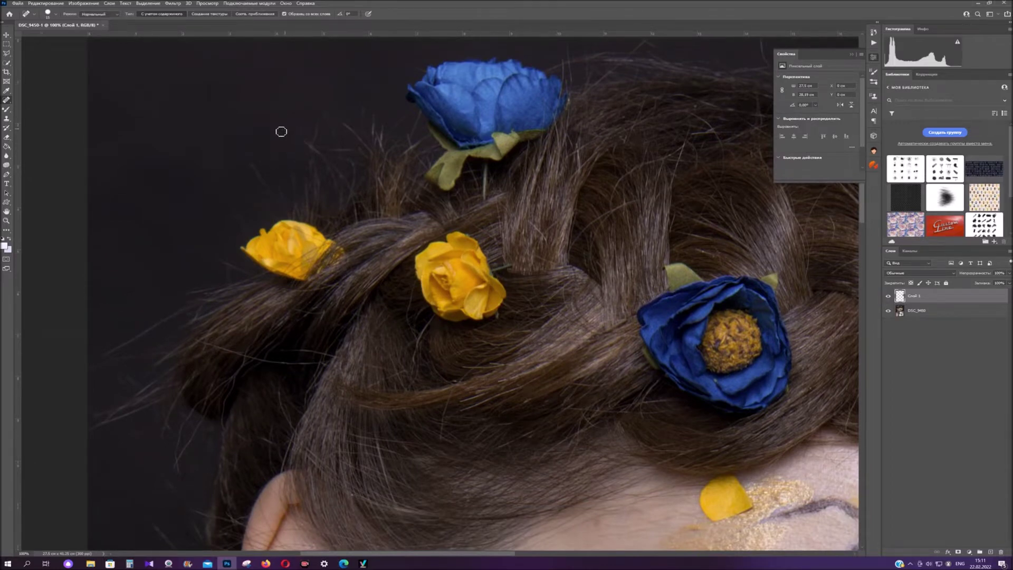
pyautogui.scroll(-2, 222, 206)
pyautogui.moveTo(170, 237); pyautogui.dragTo(104, 284)
pyautogui.moveTo(154, 282); pyautogui.dragTo(73, 302)
pyautogui.moveTo(148, 356)
pyautogui.mouseDown()
pyautogui.moveTo(101, 388)
pyautogui.moveTo(127, 367)
pyautogui.moveTo(137, 396)
pyautogui.moveTo(127, 430)
pyautogui.mouseUp()
pyautogui.moveTo(152, 334)
pyautogui.mouseDown()
pyautogui.moveTo(95, 355)
pyautogui.moveTo(150, 316)
pyautogui.moveTo(175, 346)
pyautogui.mouseUp()
# Heal out the bright loose hairs crossing the dark gap in the hair above the ear.
pyautogui.scroll(-2, 139, 346)
pyautogui.moveTo(291, 233); pyautogui.dragTo(326, 233)
pyautogui.moveTo(244, 236)
pyautogui.mouseDown()
pyautogui.moveTo(223, 232)
pyautogui.moveTo(315, 247)
pyautogui.mouseUp()
pyautogui.scroll(-2, 270, 287)
# Compare the portrait with and without the healing layer Слой 1, up close and at full view.
pyautogui.click(889, 296)
pyautogui.click(889, 296)
pyautogui.scroll(-2, 161, 388)
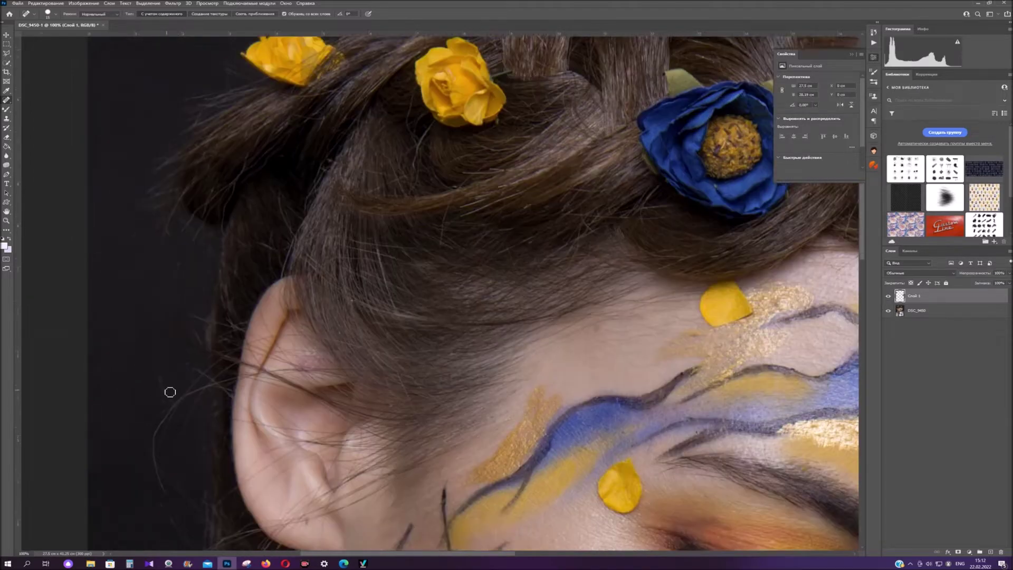
pyautogui.scroll(-6, 133, 344)
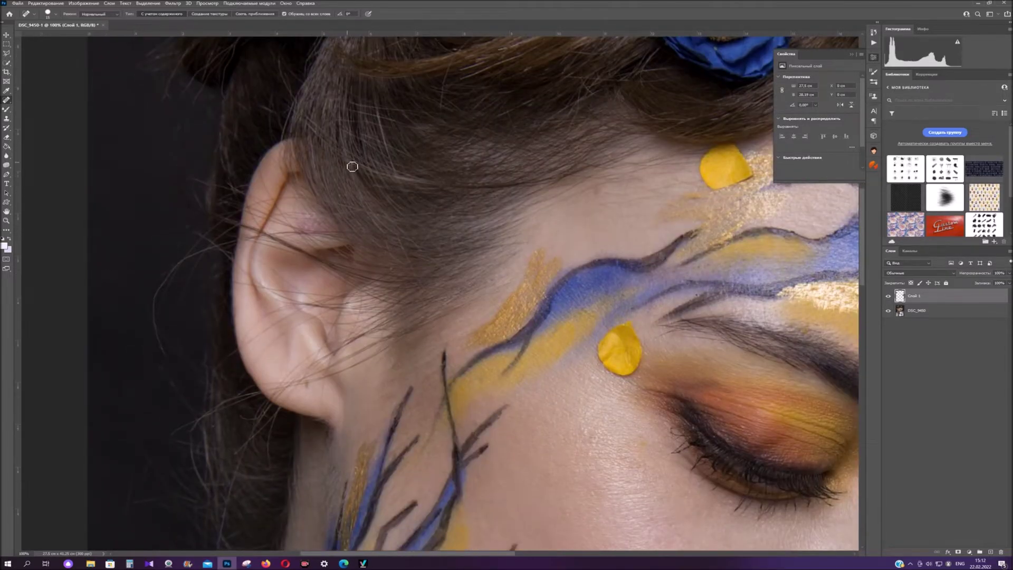
pyautogui.press('z')
pyautogui.hotkey('ctrl', '0')
pyautogui.click(889, 296)
pyautogui.click(888, 296)
pyautogui.click(888, 296)
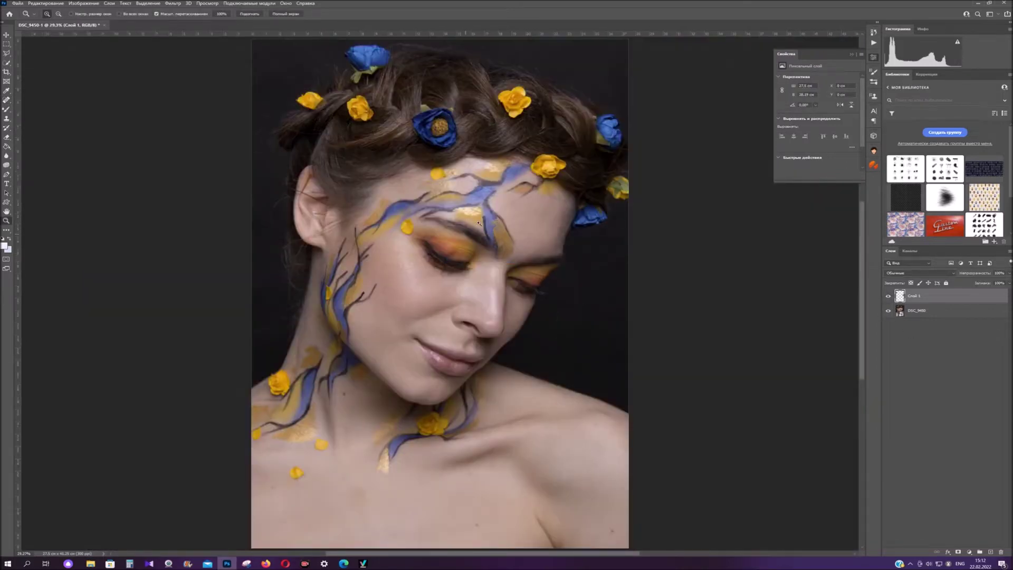
# Heal the small flaws in the gold paint above the eyebrow at 200% zoom.
pyautogui.click(478, 218)
pyautogui.click(479, 217)
pyautogui.press('j')
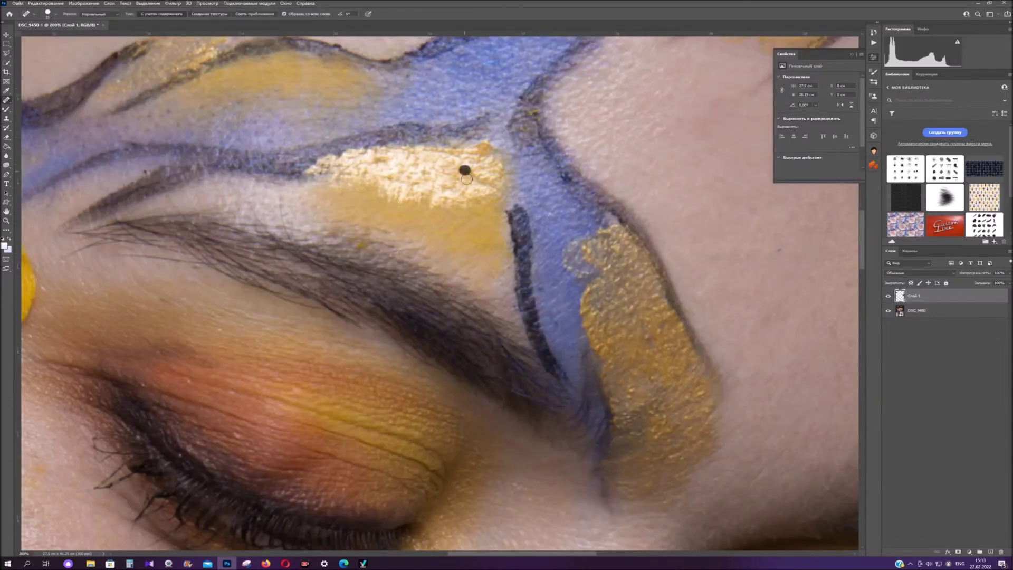
pyautogui.click(390, 178)
pyautogui.press('z')
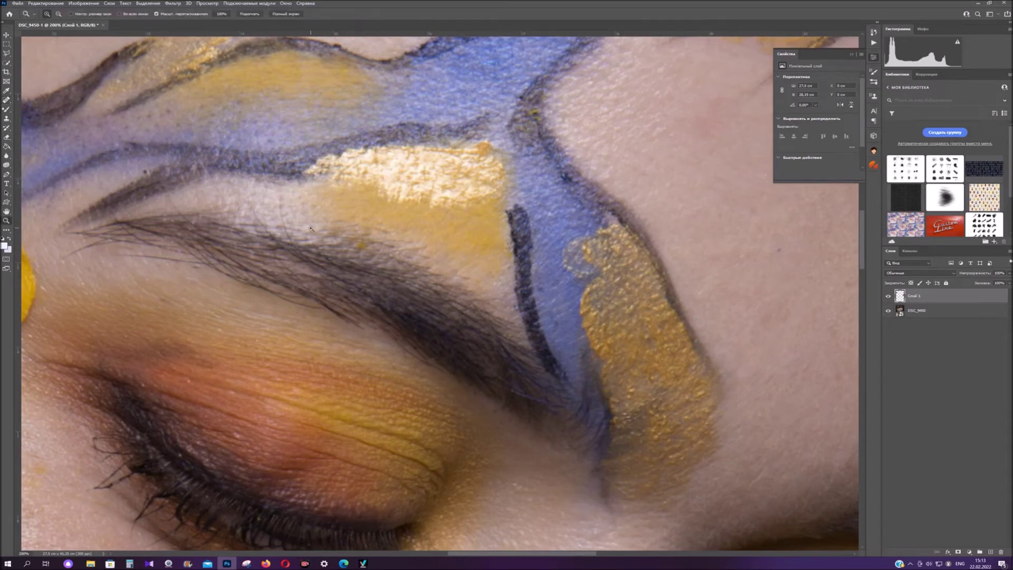
pyautogui.hotkey('ctrl', '0')
# Create two merged copies of the visible image and apply a Gaussian Blur to the lower copy, Слой 2.
pyautogui.hotkey('ctrl', 'alt', 'shift', 'e')
pyautogui.hotkey('ctrl', 'alt', 'shift', 'e')
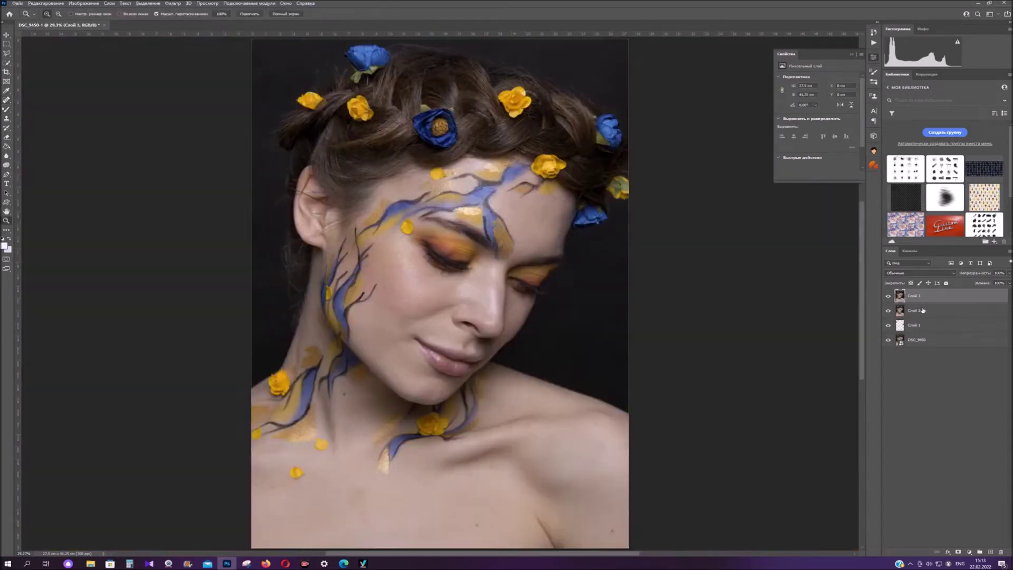
pyautogui.click(923, 310)
pyautogui.click(920, 273)
pyautogui.click(666, 158)
pyautogui.click(173, 3)
pyautogui.moveTo(209, 122)
pyautogui.click(316, 156)
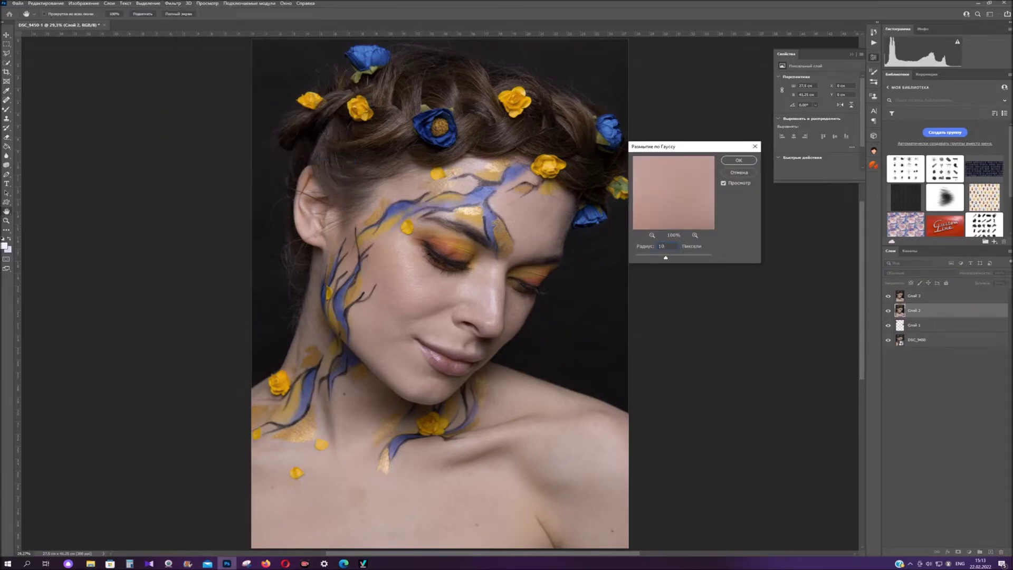
pyautogui.press('Return')
# Subtract Слой 2 from Слой 3 using Apply Image with scale 2 and offset 128, and set Слой 3 to Linear Light blending.
pyautogui.click(918, 296)
pyautogui.click(109, 3)
pyautogui.moveTo(84, 3)
pyautogui.click(93, 124)
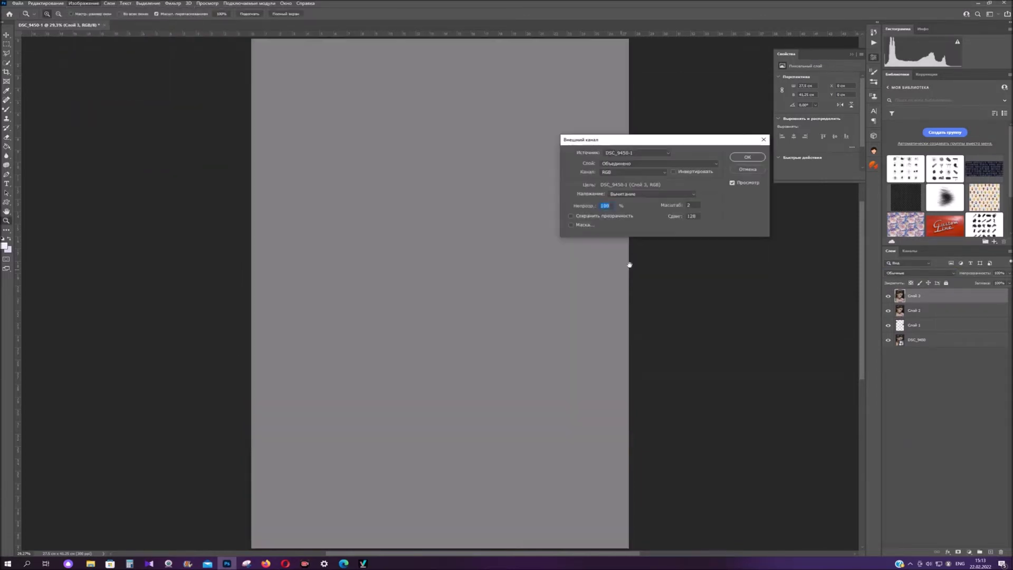
pyautogui.click(657, 164)
pyautogui.click(633, 189)
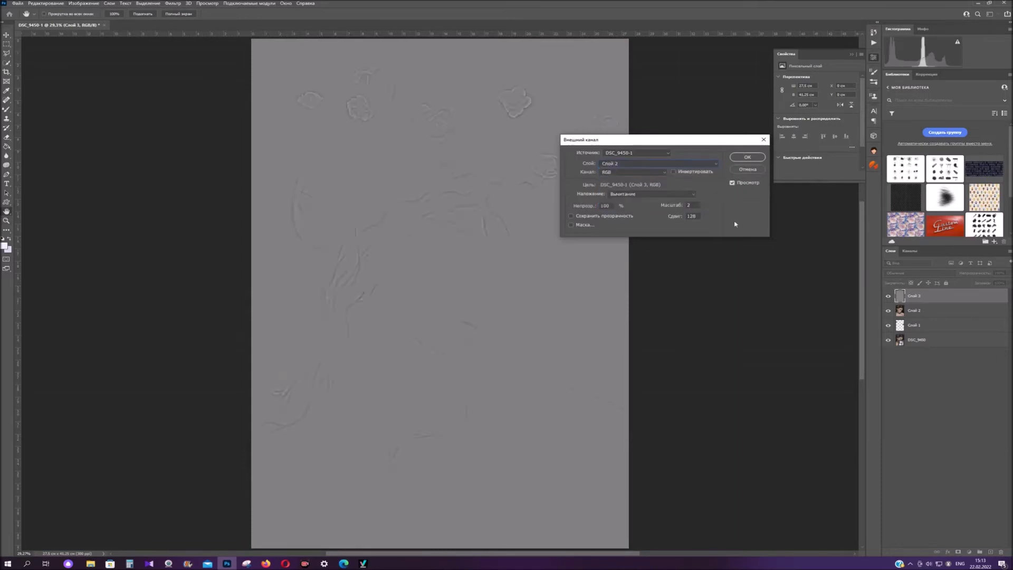
pyautogui.click(747, 157)
pyautogui.click(919, 273)
pyautogui.click(900, 384)
# Activate the Mixer Brush on the blurred layer Слой 2 and compare the retouch with the original photo.
pyautogui.keyDown('alt'); pyautogui.click(888, 341); pyautogui.keyUp('alt')
pyautogui.keyDown('alt'); pyautogui.click(888, 340); pyautogui.keyUp('alt')
pyautogui.click(929, 311)
pyautogui.hotkey('ctrl', '+')
pyautogui.hotkey('ctrl', '+')
pyautogui.press('b')
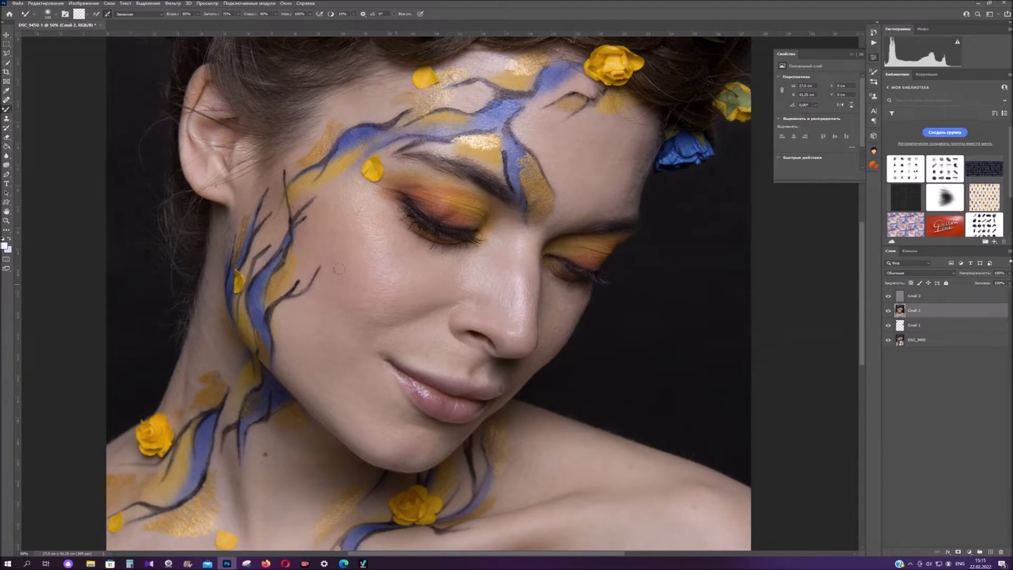
pyautogui.keyDown('alt'); pyautogui.click(888, 340); pyautogui.keyUp('alt')
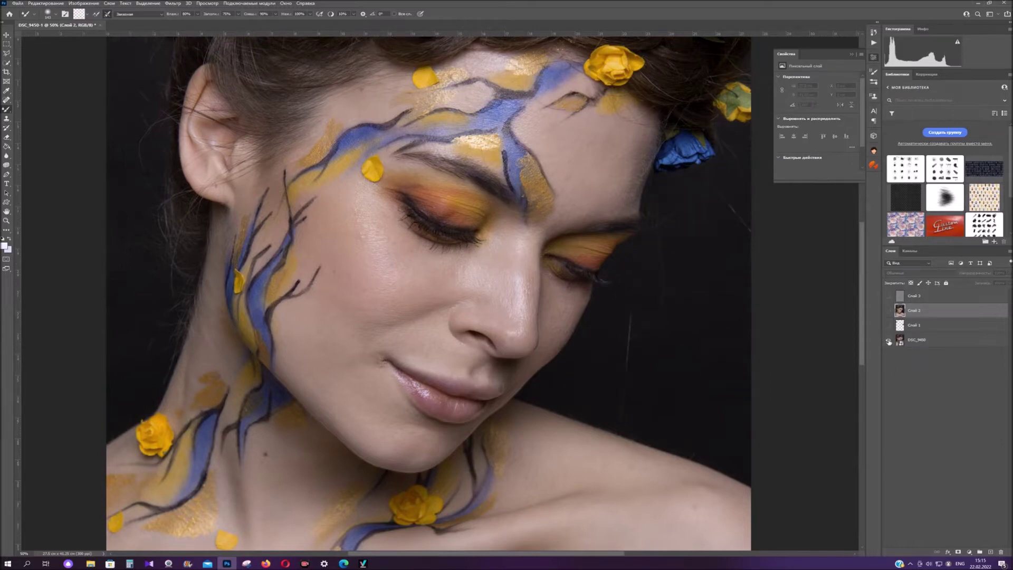
pyautogui.keyDown('alt'); pyautogui.click(889, 341); pyautogui.keyUp('alt')
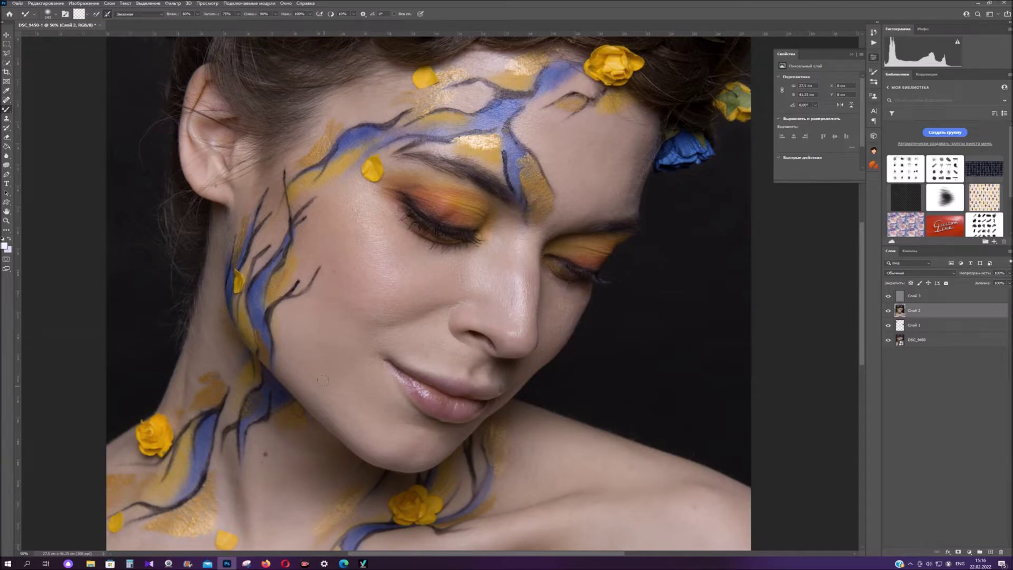
# Set the Clone Stamp to sample only the current layer and make the texture layer Слой 3 active at 100% zoom.
pyautogui.doubleClick(6, 221)
pyautogui.click(7, 119)
pyautogui.click(350, 14)
pyautogui.click(353, 21)
pyautogui.rightClick(395, 261)
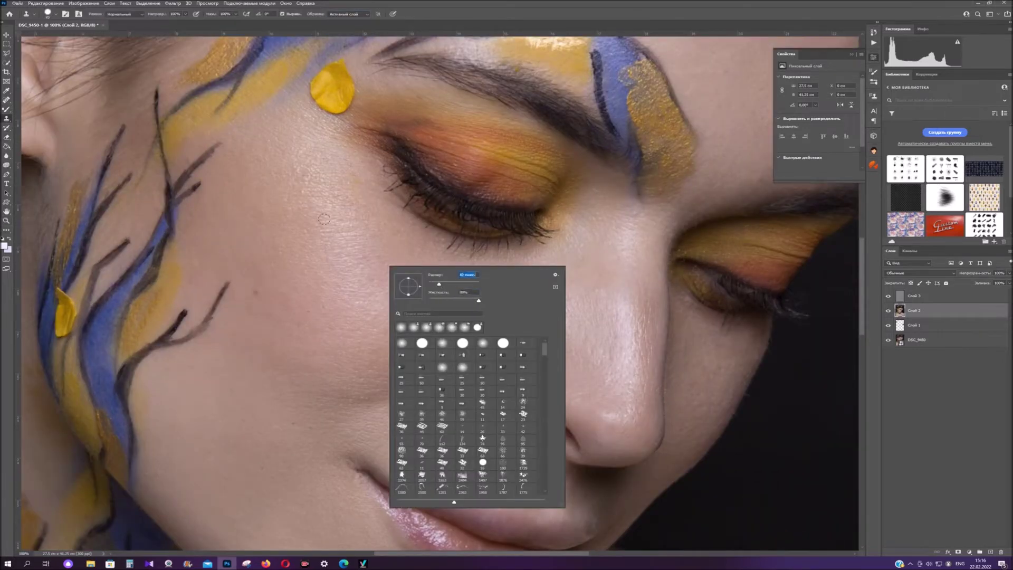
pyautogui.press('Return')
pyautogui.hotkey('alt', ']')
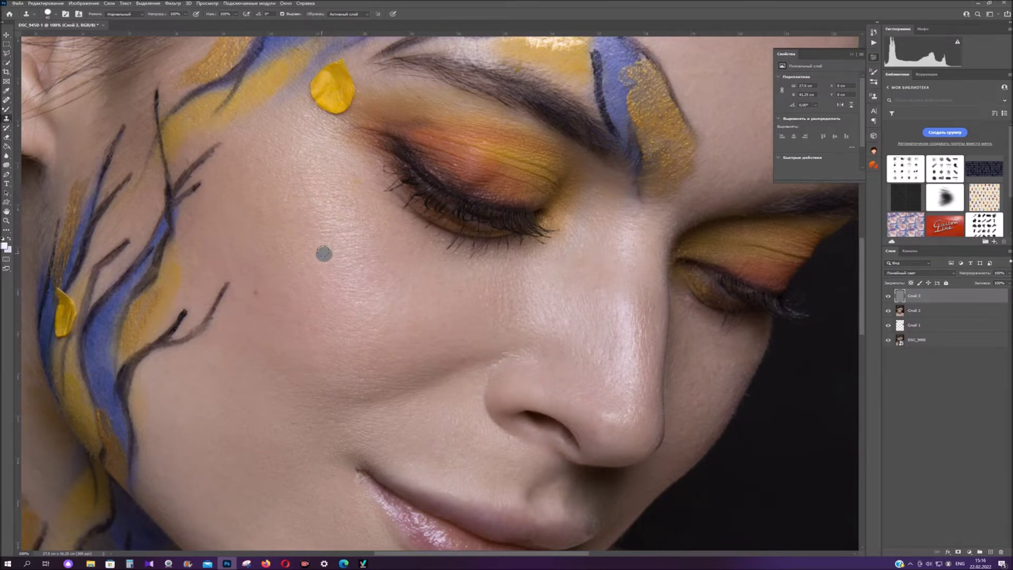
# Clone clean skin texture over the flaws on the forehead, temple and upper cheek of layer Слой 3.
pyautogui.scroll(3, 670, 132)
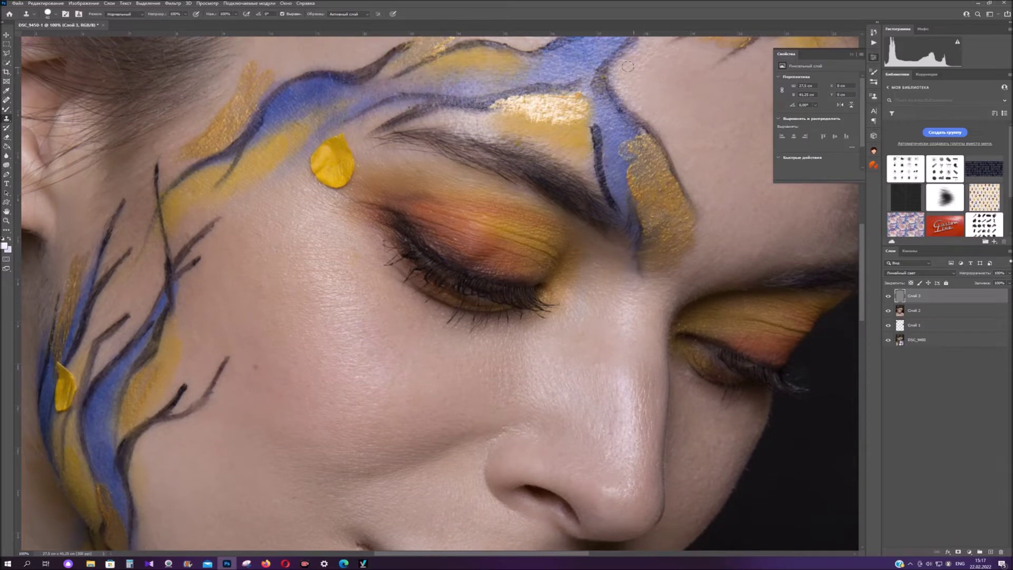
pyautogui.scroll(3, 696, 169)
pyautogui.keyDown('alt'); pyautogui.click(539, 104); pyautogui.keyUp('alt')
pyautogui.scroll(1, 669, 208)
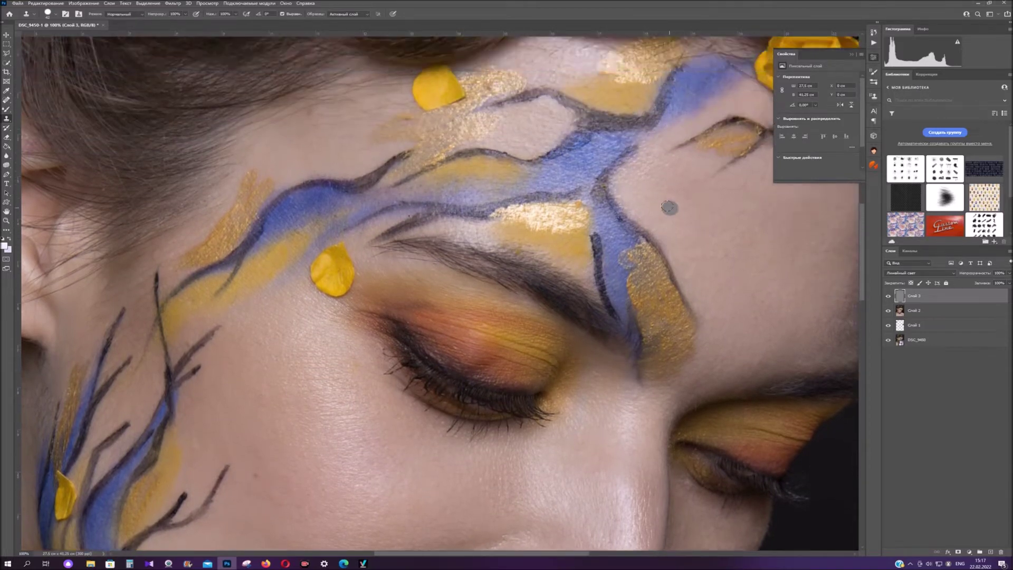
pyautogui.scroll(-2, 669, 208)
pyautogui.keyDown('alt'); pyautogui.click(272, 276); pyautogui.keyUp('alt')
pyautogui.keyDown('alt'); pyautogui.click(339, 354); pyautogui.keyUp('alt')
pyautogui.moveTo(313, 321); pyautogui.dragTo(314, 326)
pyautogui.scroll(-1, 457, 405)
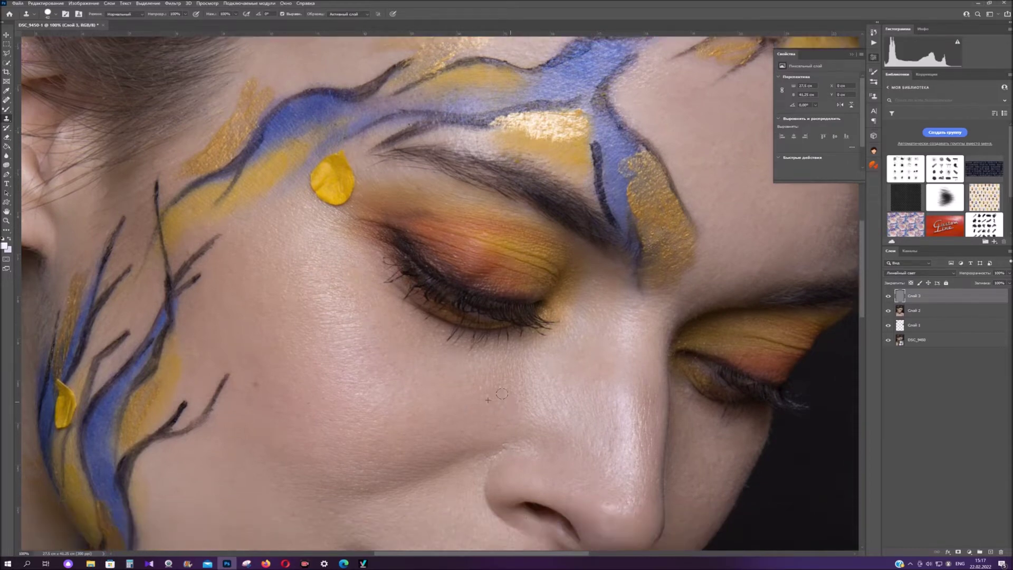
# Clone out texture flaws on the nose, far cheek, mouth area and jawline of Слой 3.
pyautogui.scroll(-1, 659, 459)
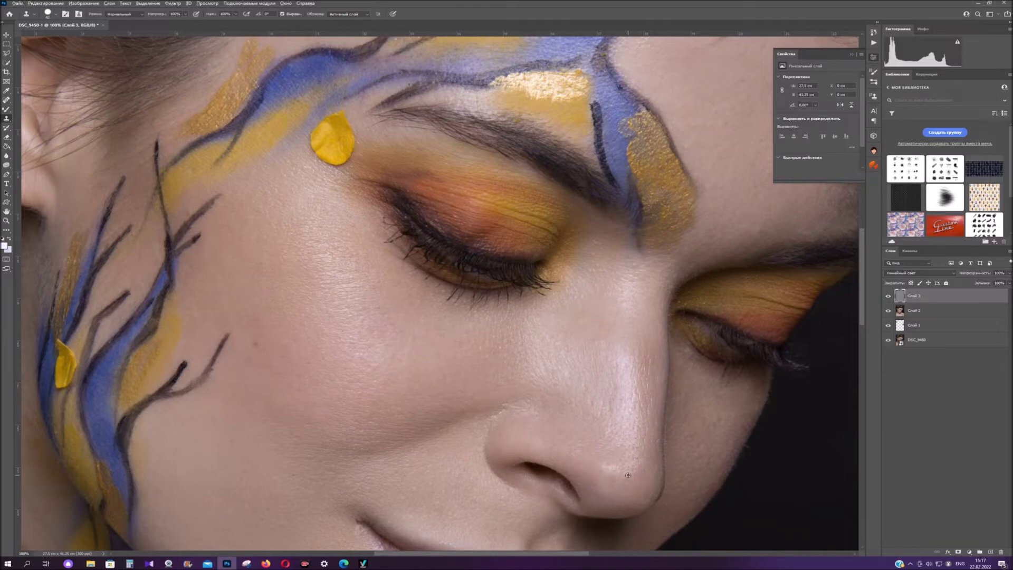
pyautogui.scroll(-1, 663, 444)
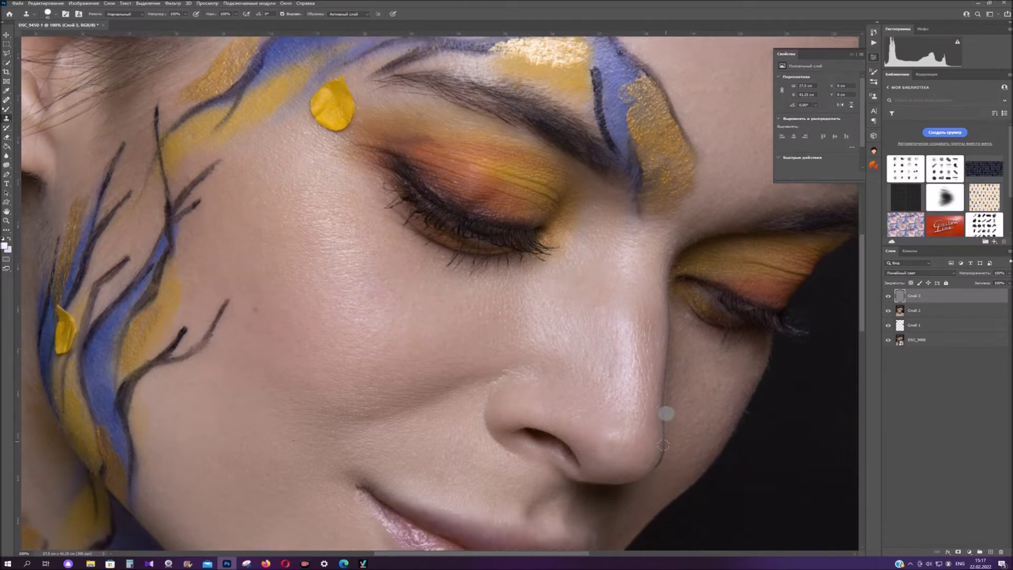
pyautogui.scroll(-1, 664, 445)
pyautogui.scroll(-1, 607, 333)
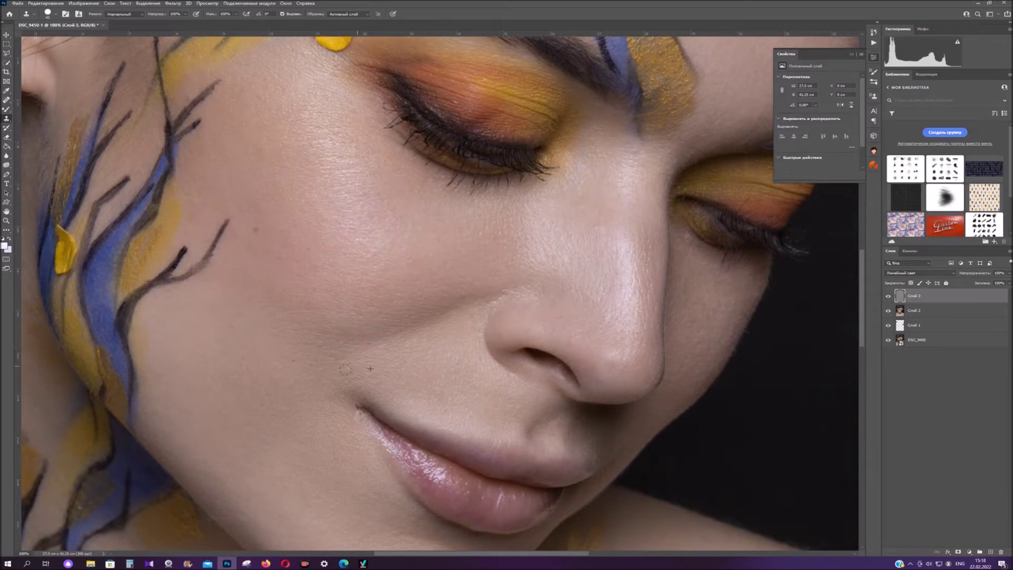
pyautogui.scroll(-2, 283, 397)
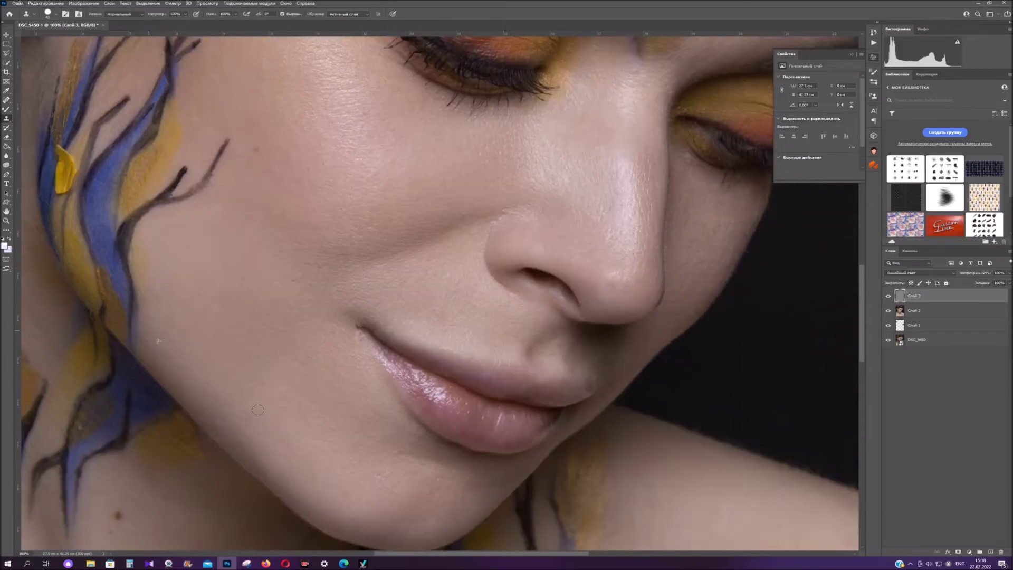
pyautogui.scroll(-1, 257, 409)
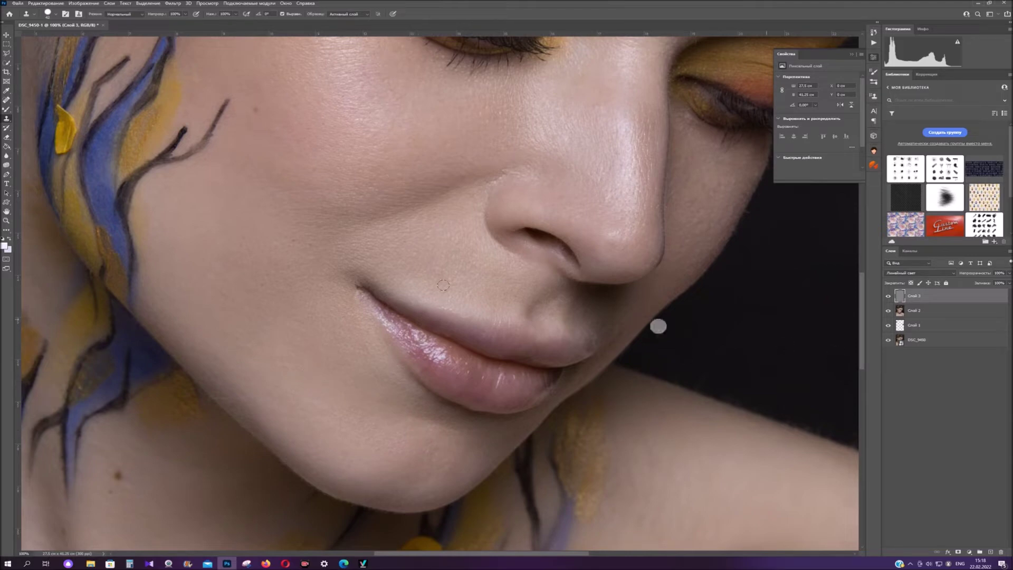
# Compare the texture retouch of the lower face with the original photo layer.
pyautogui.keyDown('alt'); pyautogui.click(889, 340); pyautogui.keyUp('alt')
pyautogui.keyDown('alt'); pyautogui.click(889, 340); pyautogui.keyUp('alt')
pyautogui.keyDown('alt'); pyautogui.click(889, 340); pyautogui.keyUp('alt')
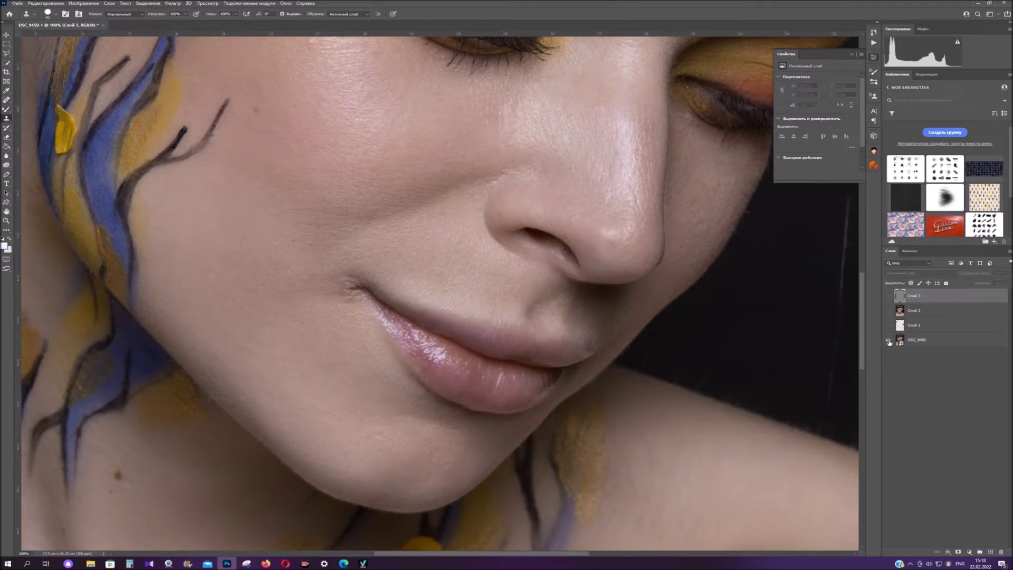
pyautogui.keyDown('alt'); pyautogui.click(889, 341); pyautogui.keyUp('alt')
# Shrink the Clone Stamp brush and clean remaining texture flaws around the nose and cheeks.
pyautogui.rightClick(605, 211)
pyautogui.moveTo(653, 228); pyautogui.dragTo(650, 229)
pyautogui.click(515, 233)
pyautogui.scroll(5, 656, 267)
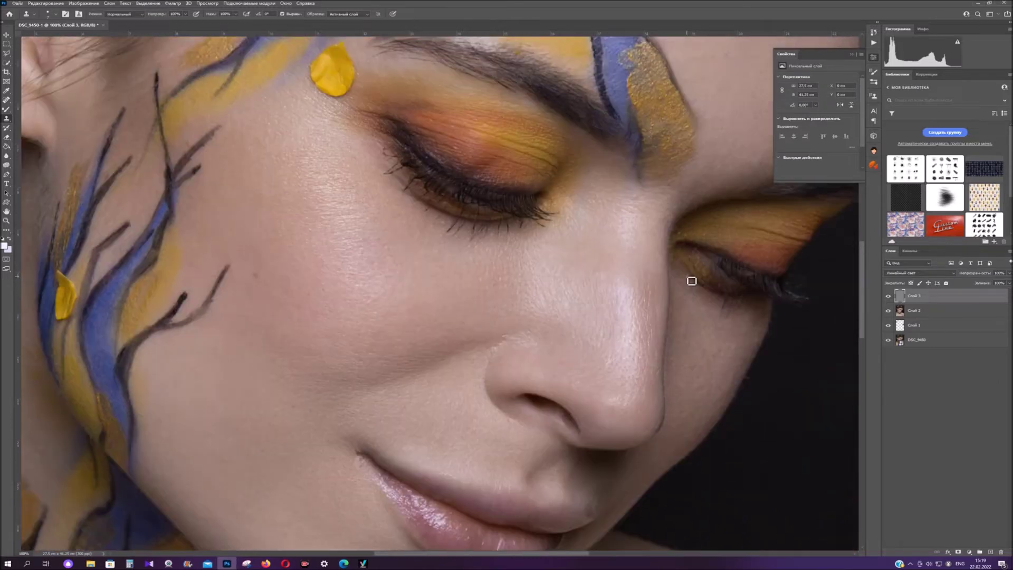
# Fit the whole portrait on screen and compare the retouch with the original photo layer.
pyautogui.click(6, 220)
pyautogui.rightClick(335, 258)
pyautogui.click(359, 263)
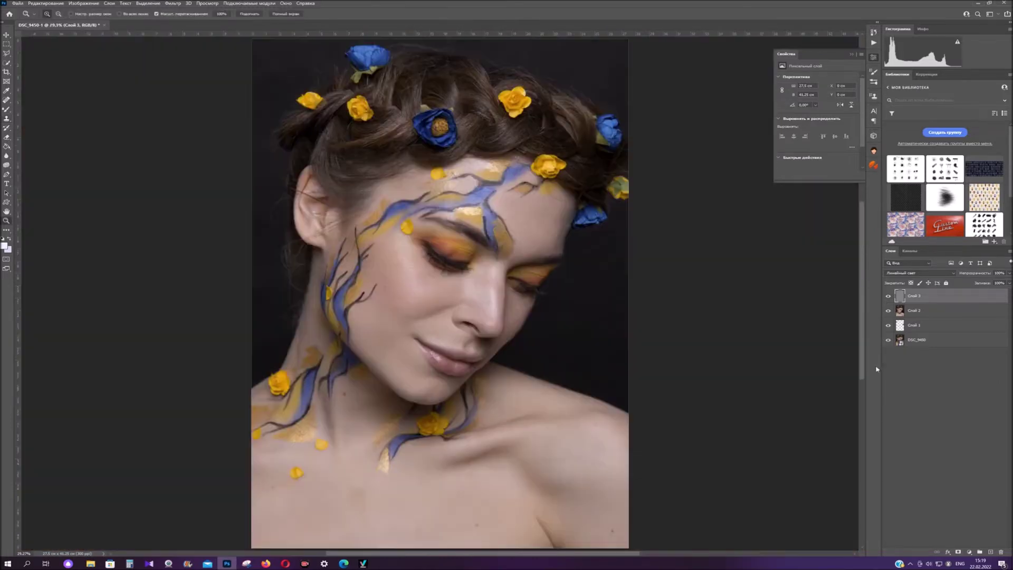
pyautogui.keyDown('alt'); pyautogui.click(890, 342); pyautogui.keyUp('alt')
pyautogui.keyDown('alt'); pyautogui.click(890, 342); pyautogui.keyUp('alt')
pyautogui.keyDown('alt'); pyautogui.click(890, 342); pyautogui.keyUp('alt')
pyautogui.keyDown('alt'); pyautogui.click(890, 342); pyautogui.keyUp('alt')
# Smooth the tones of the chest, shoulder and neck on Слой 2 with a resized Mixer Brush.
pyautogui.click(916, 311)
pyautogui.press('b')
pyautogui.rightClick(480, 478)
pyautogui.click(566, 331)
pyautogui.click(353, 488)
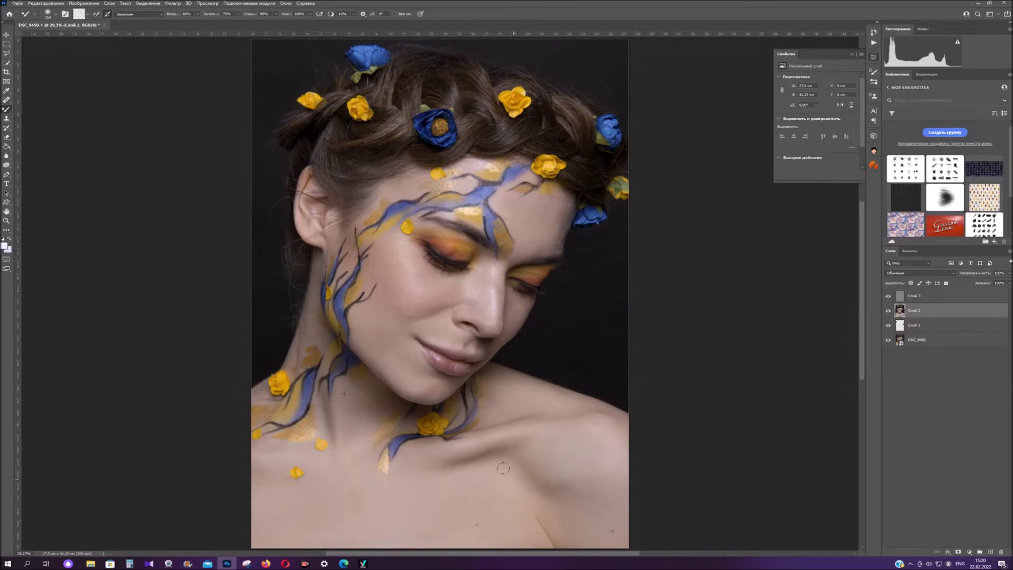
pyautogui.rightClick(508, 390)
pyautogui.click(585, 332)
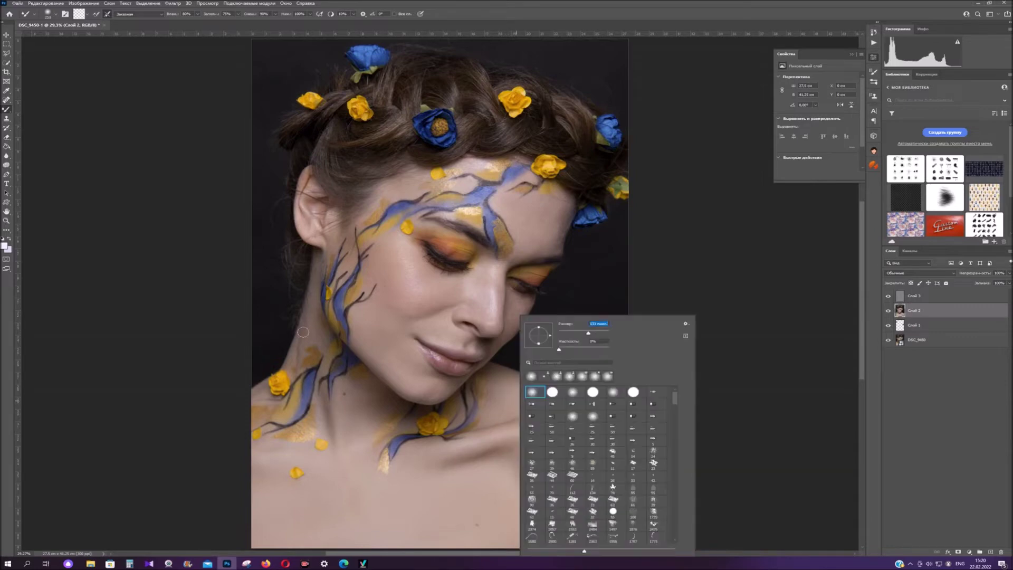
pyautogui.click(303, 333)
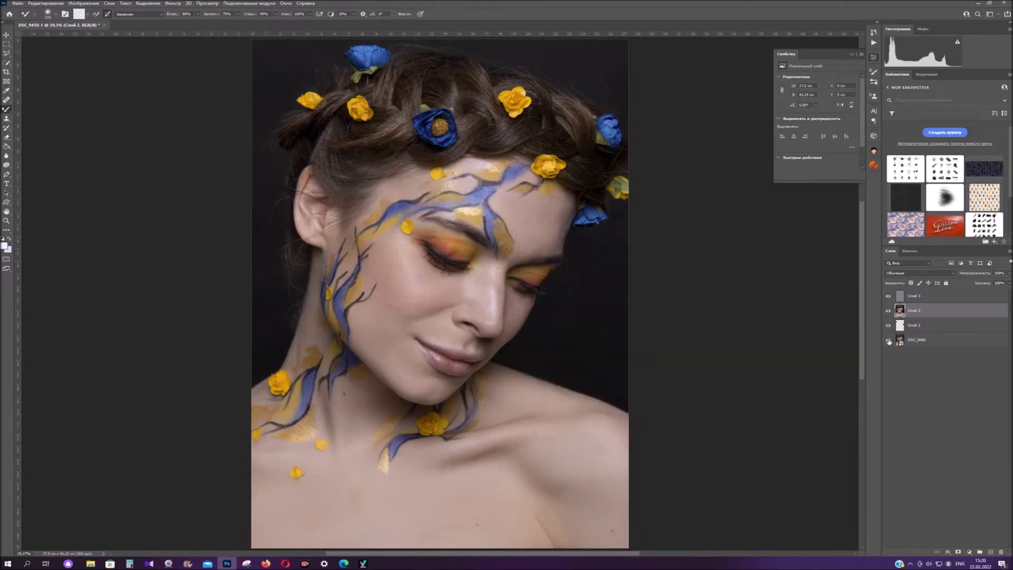
pyautogui.click(928, 295)
pyautogui.press('s')
pyautogui.rightClick(422, 274)
pyautogui.press('Escape')
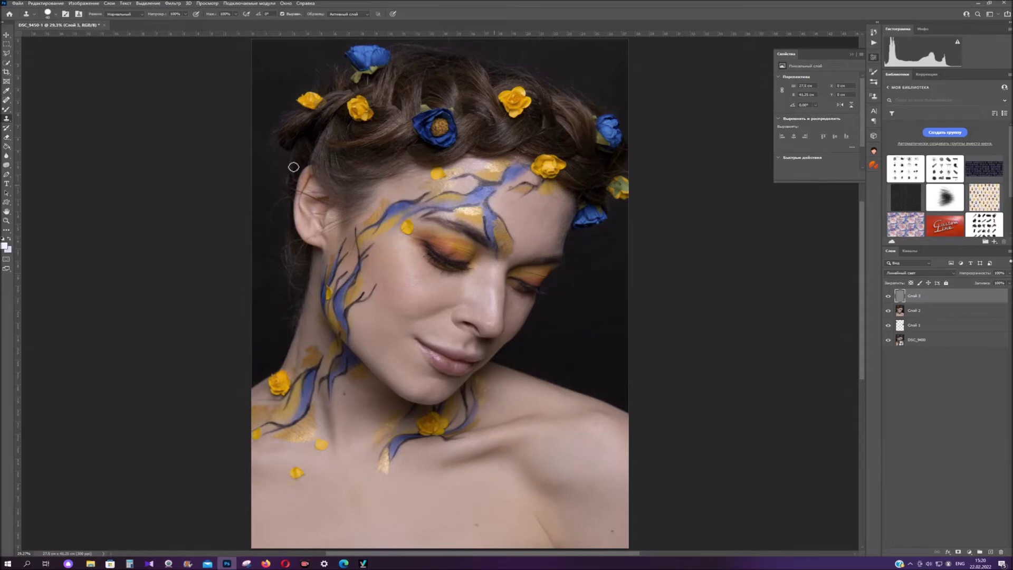
# Lighten the eyelids on layer Слой 2 with the Dodge tool set to midtones at 9% exposure.
pyautogui.click(6, 156)
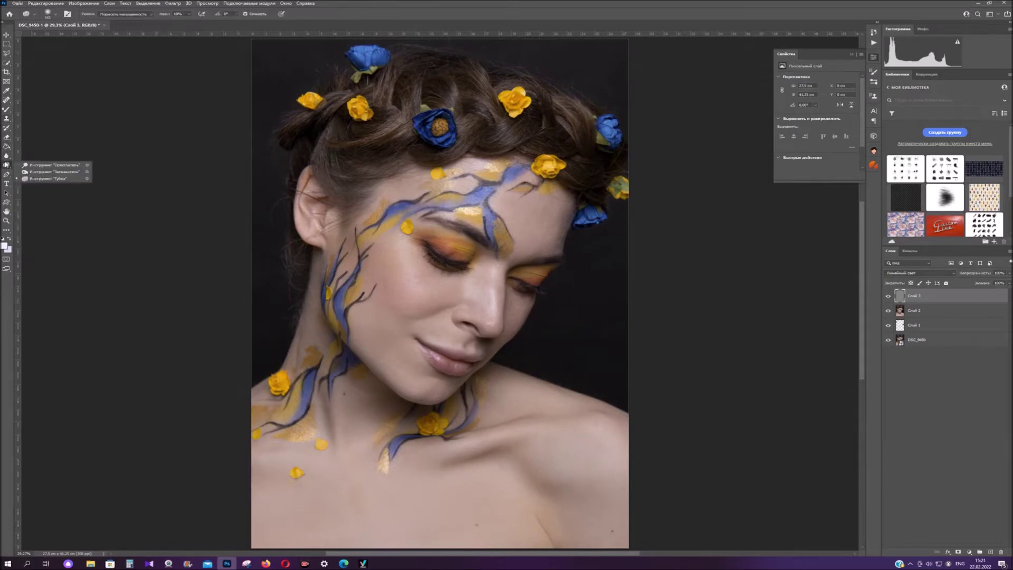
pyautogui.click(901, 312)
pyautogui.rightClick(570, 258)
pyautogui.click(650, 278)
pyautogui.click(561, 284)
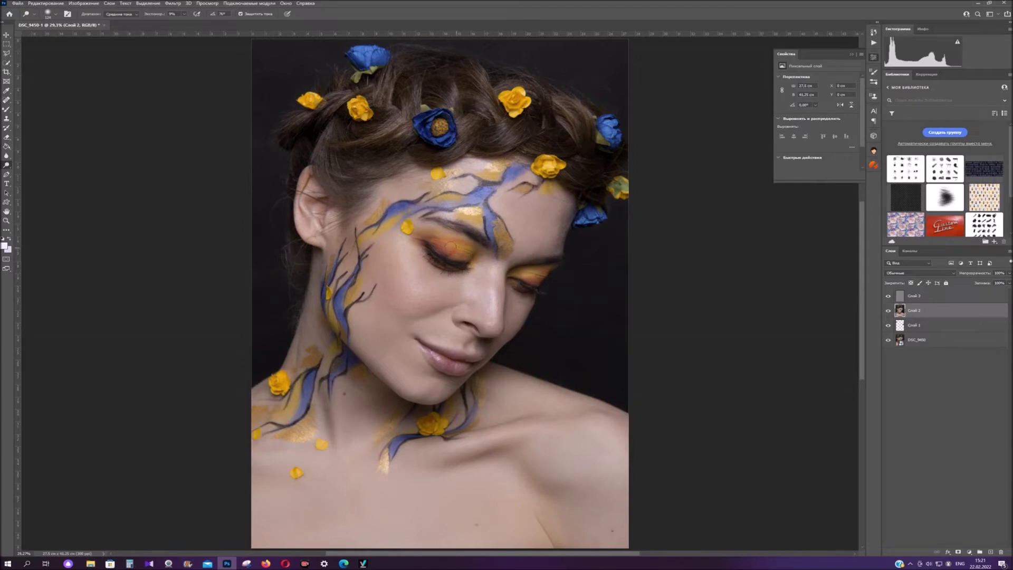
pyautogui.rightClick(495, 248)
pyautogui.click(454, 258)
pyautogui.moveTo(525, 268)
pyautogui.mouseDown()
pyautogui.moveTo(454, 264)
pyautogui.moveTo(464, 253)
pyautogui.moveTo(453, 253)
pyautogui.mouseUp()
pyautogui.rightClick(499, 257)
pyautogui.click(462, 252)
# Resize the Dodge brush and lighten the cheekbone highlight below the outer eye corner on Слой 2.
pyautogui.rightClick(475, 362)
pyautogui.press('Escape')
pyautogui.hotkey('alt', ']')
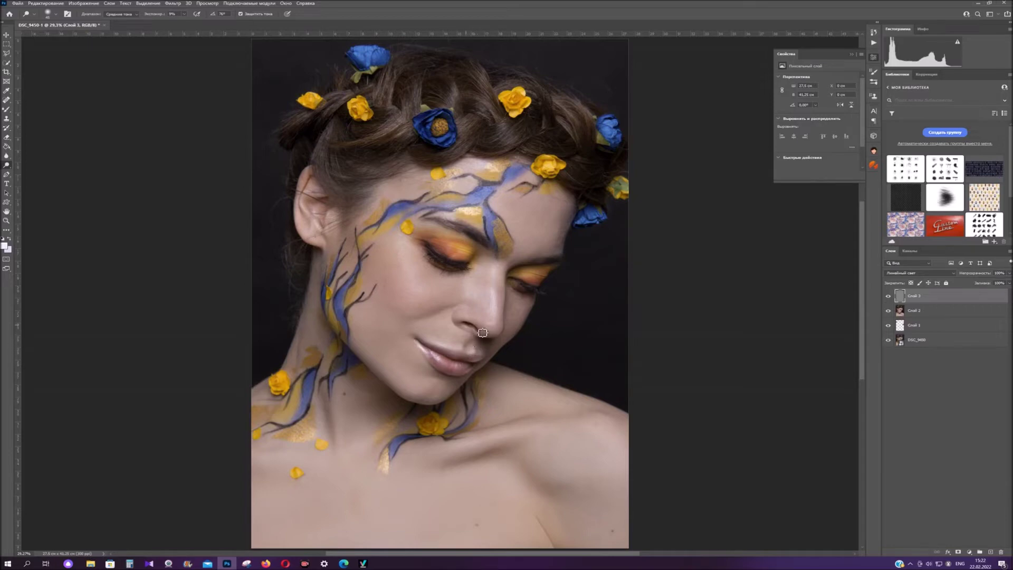
pyautogui.rightClick(446, 297)
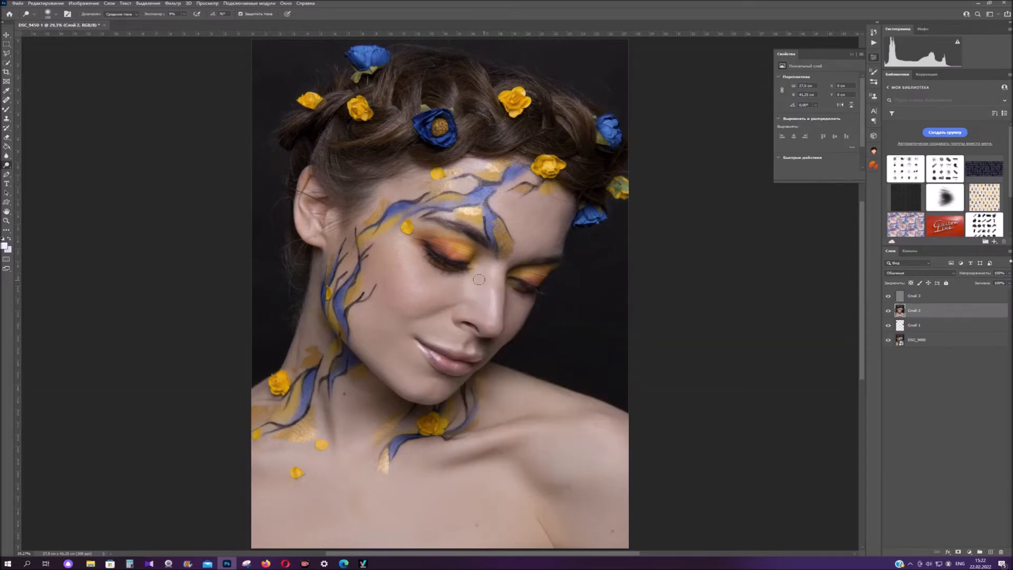
pyautogui.moveTo(403, 257); pyautogui.dragTo(411, 277)
pyautogui.rightClick(490, 285)
pyautogui.moveTo(563, 302); pyautogui.dragTo(557, 302)
pyautogui.moveTo(403, 245); pyautogui.dragTo(412, 284)
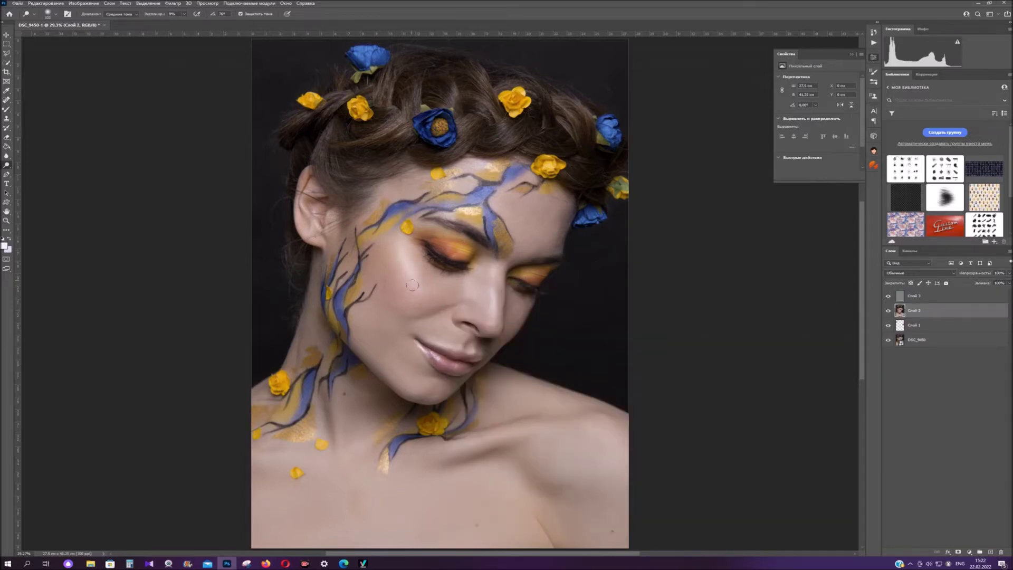
# Darken the face contour and neck shadows on Слой 2 with the Burn tool set to midtones.
pyautogui.click(949, 299)
pyautogui.click(949, 309)
pyautogui.rightClick(7, 165)
pyautogui.click(32, 172)
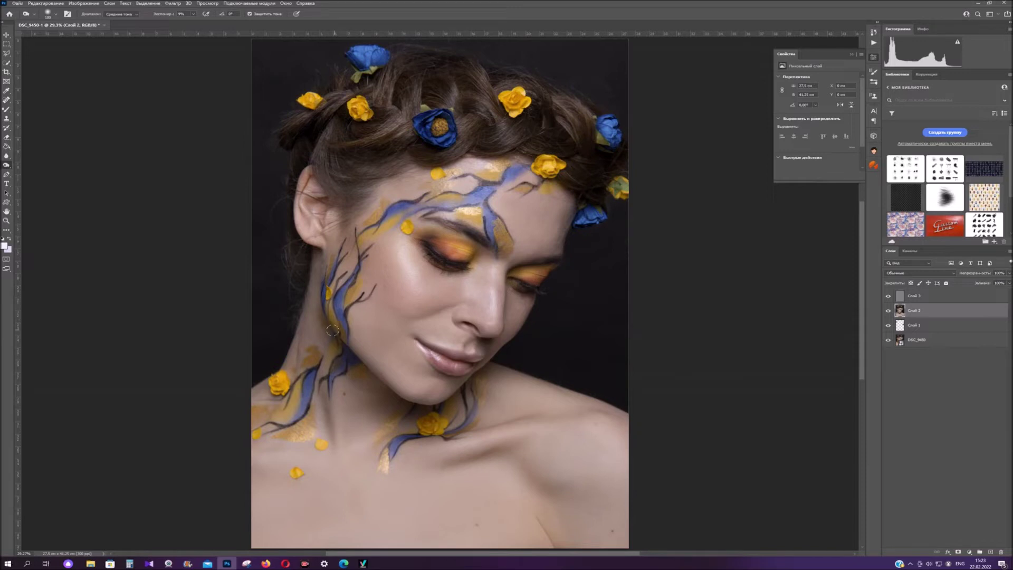
# Add a layer above Слой 3 in Soft Light mode, filled with neutral gray.
pyautogui.click(952, 299)
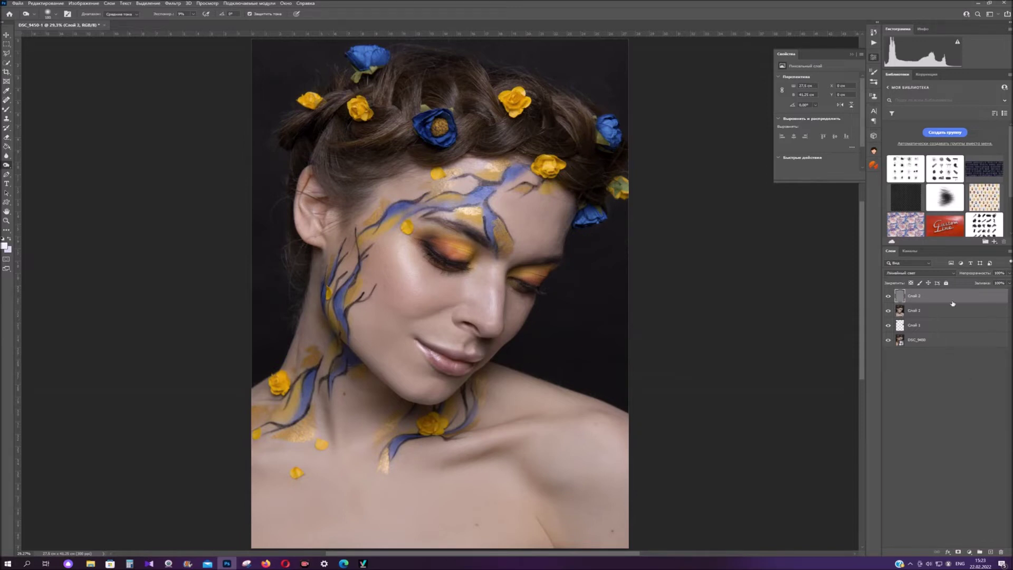
pyautogui.keyDown('alt'); pyautogui.click(991, 552); pyautogui.keyUp('alt')
pyautogui.click(439, 200)
pyautogui.click(417, 303)
pyautogui.click(398, 208)
pyautogui.click(622, 169)
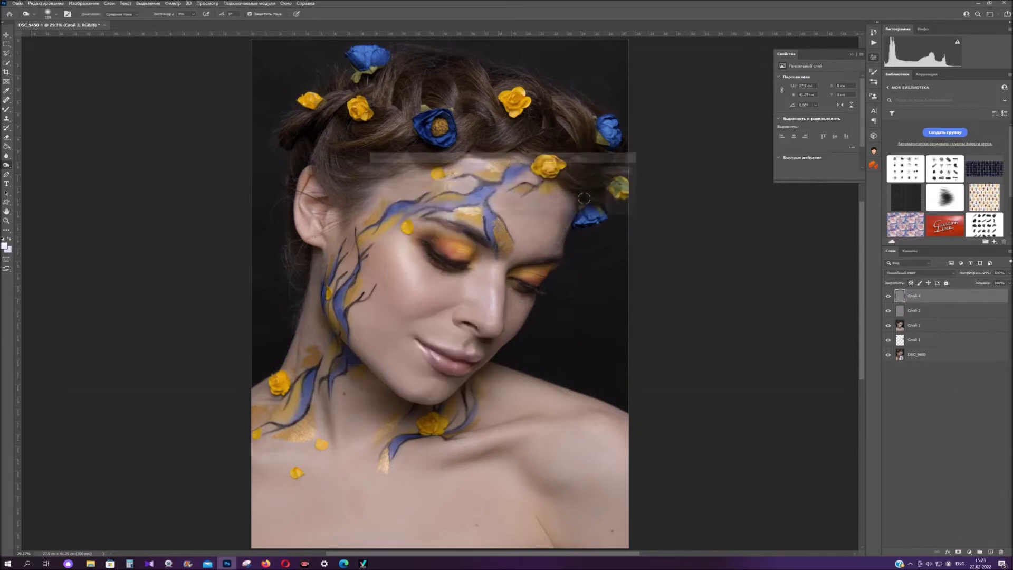
# Dodge the chest, face and nose highlights on the Soft Light gray layer, adjusting the brush size.
pyautogui.click(7, 166)
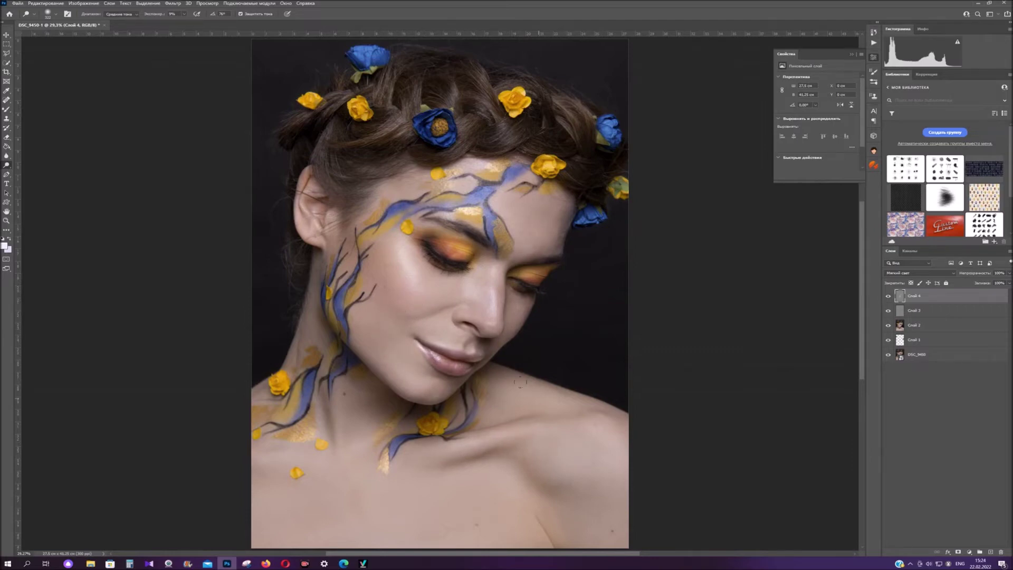
pyautogui.rightClick(427, 469)
pyautogui.moveTo(517, 334); pyautogui.dragTo(523, 333)
pyautogui.click(385, 494)
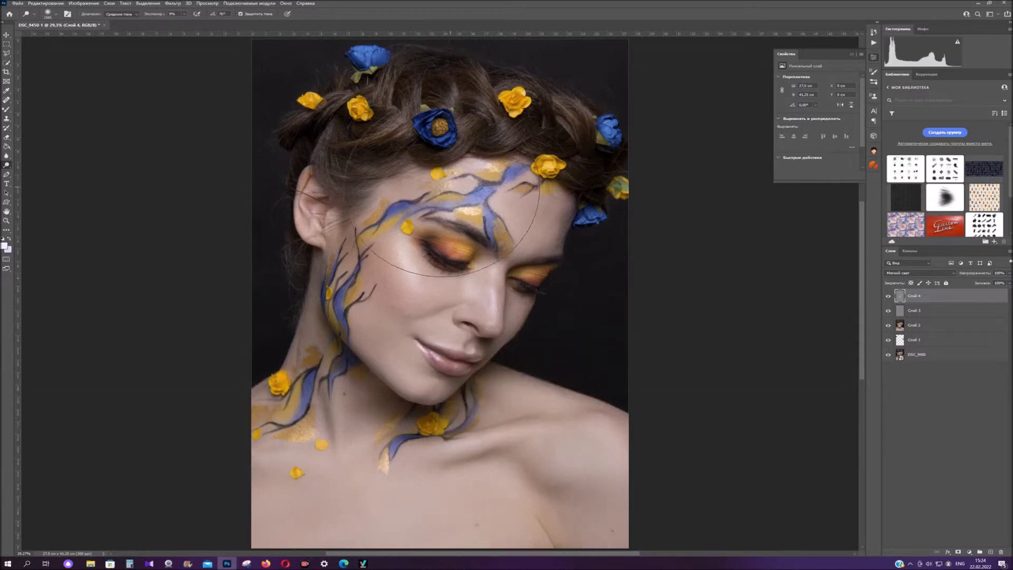
pyautogui.rightClick(508, 287)
pyautogui.click(550, 321)
pyautogui.moveTo(497, 278); pyautogui.dragTo(495, 301)
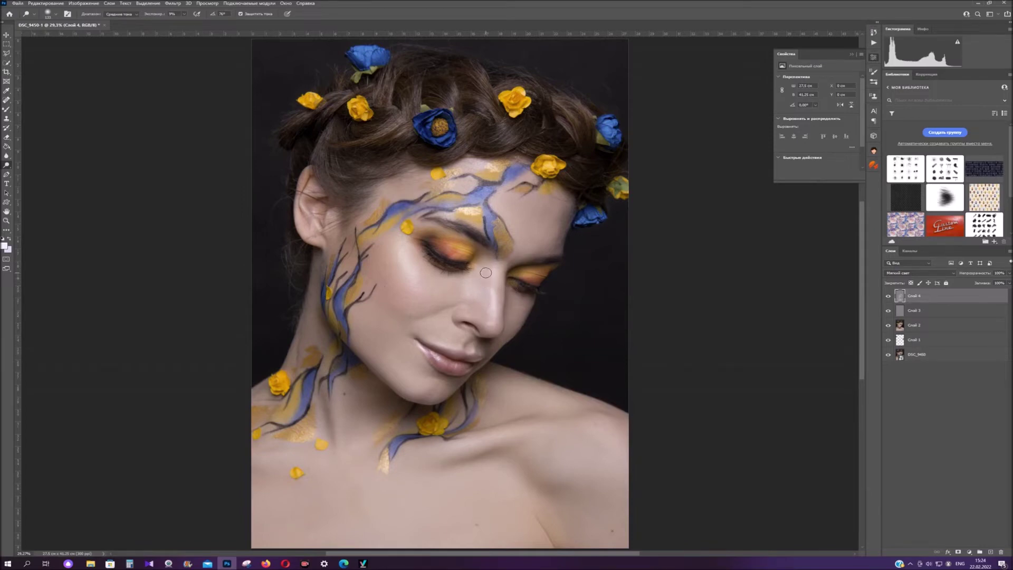
# Burn the shadow areas on the Soft Light gray layer, then enlarge the Burn brush for broader darkening.
pyautogui.rightClick(7, 165)
pyautogui.click(33, 172)
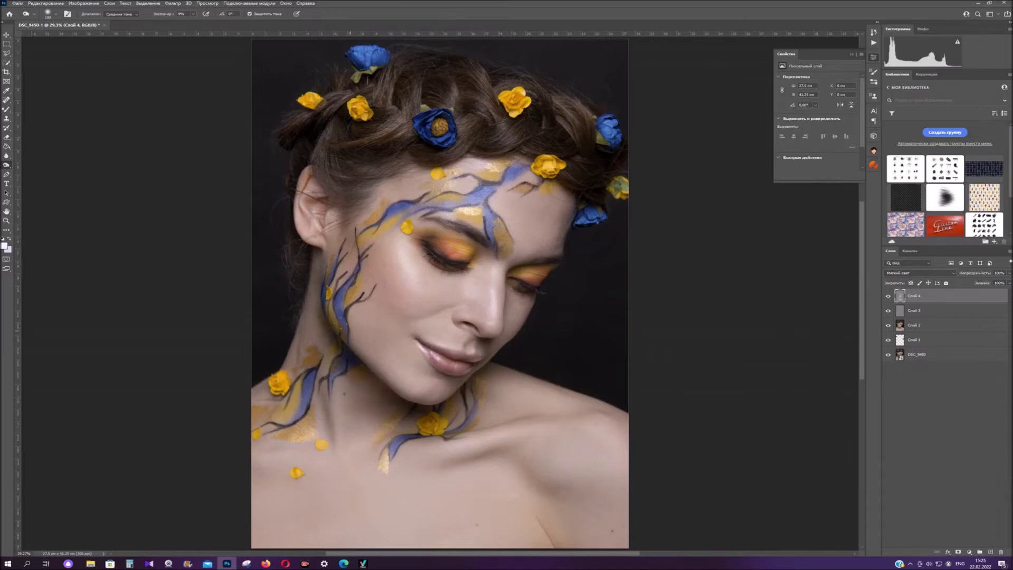
pyautogui.rightClick(449, 262)
pyautogui.moveTo(532, 283); pyautogui.dragTo(543, 282)
pyautogui.press('Return')
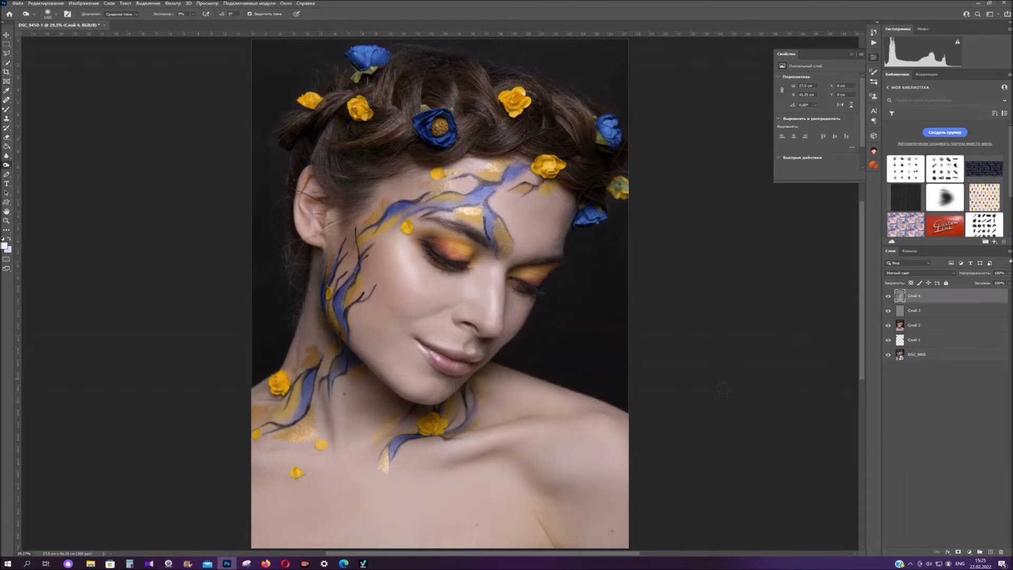
# Compare the dodged and burned portrait with the original photo layer DSC_9450.
pyautogui.keyDown('alt'); pyautogui.click(891, 356); pyautogui.keyUp('alt')
pyautogui.keyDown('alt'); pyautogui.click(891, 356); pyautogui.keyUp('alt')
pyautogui.keyDown('alt'); pyautogui.click(891, 356); pyautogui.keyUp('alt')
pyautogui.keyDown('alt'); pyautogui.click(890, 357); pyautogui.keyUp('alt')
pyautogui.keyDown('alt'); pyautogui.click(890, 357); pyautogui.keyUp('alt')
pyautogui.keyDown('alt'); pyautogui.click(890, 357); pyautogui.keyUp('alt')
# Stamp all visible layers into a new top layer and select the dark background with the Magic Wand.
pyautogui.hotkey('ctrl', 'shift', 'alt', 'e')
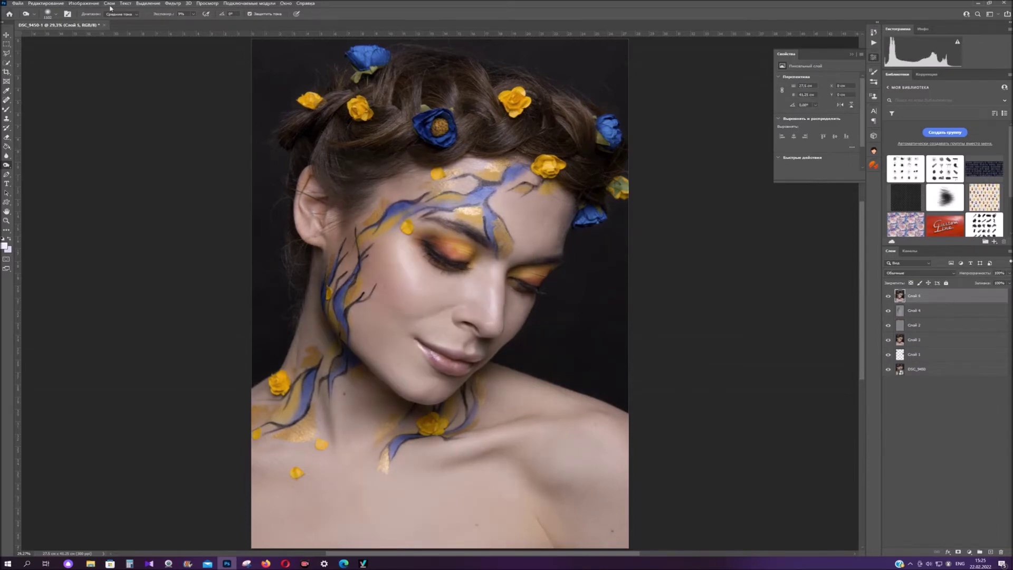
pyautogui.click(7, 63)
pyautogui.rightClick(7, 63)
pyautogui.click(33, 77)
pyautogui.click(301, 81)
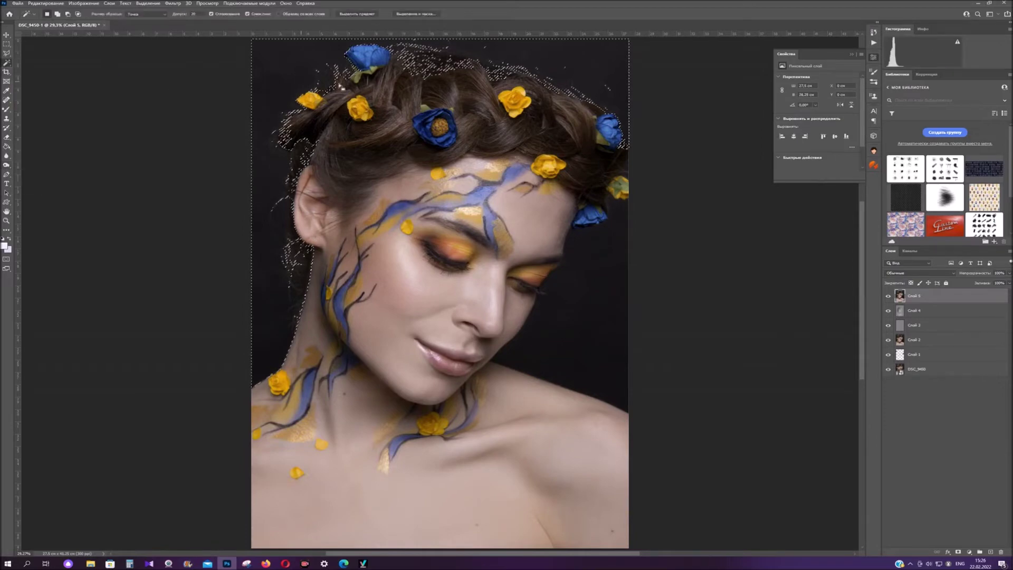
pyautogui.keyDown('shift'); pyautogui.click(615, 341); pyautogui.keyUp('shift')
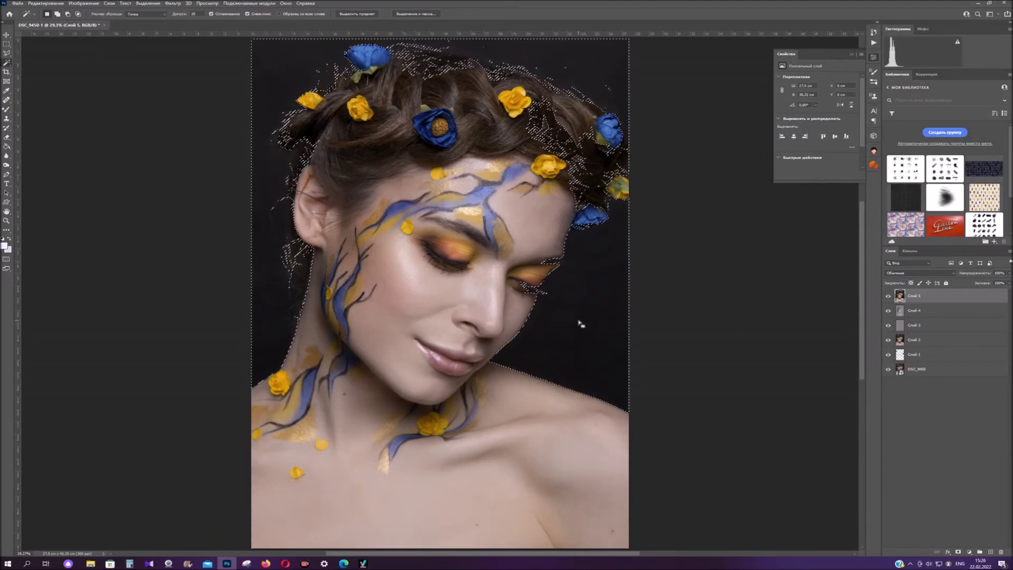
# Refine the background selection along the hair, flower crown and far cheek with the Quick Selection tool, subtracting the hair and adding missed background.
pyautogui.rightClick(6, 63)
pyautogui.click(32, 70)
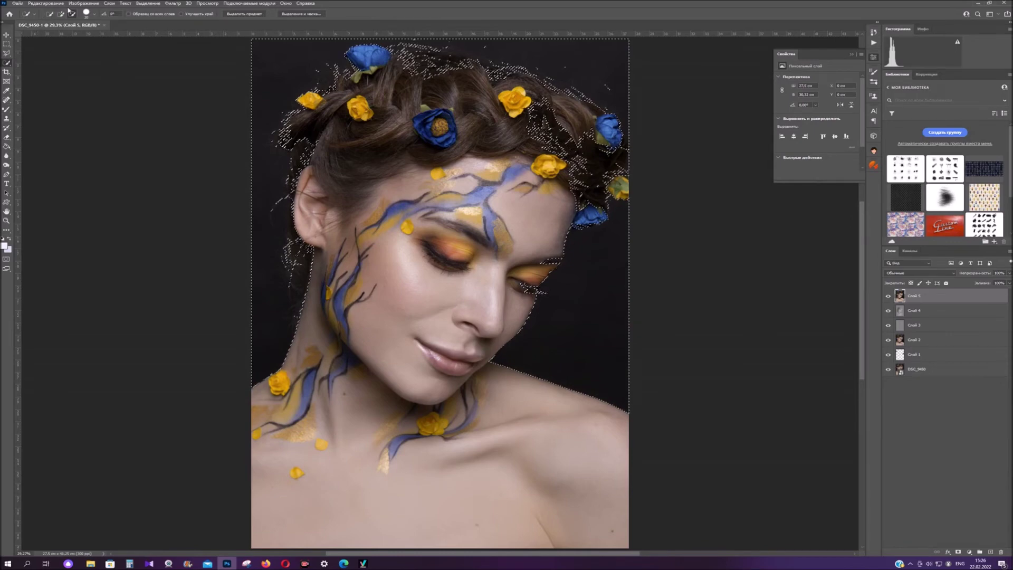
pyautogui.moveTo(275, 149)
pyautogui.mouseDown()
pyautogui.moveTo(348, 226)
pyautogui.moveTo(317, 155)
pyautogui.mouseUp()
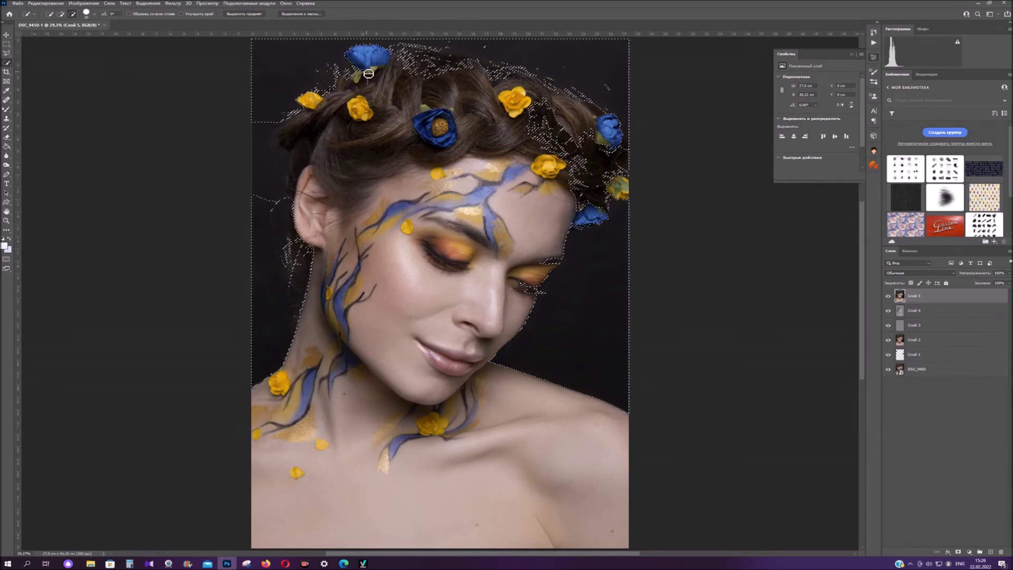
pyautogui.moveTo(421, 60)
pyautogui.mouseDown()
pyautogui.moveTo(498, 79)
pyautogui.moveTo(552, 109)
pyautogui.moveTo(542, 123)
pyautogui.moveTo(587, 171)
pyautogui.moveTo(583, 201)
pyautogui.mouseUp()
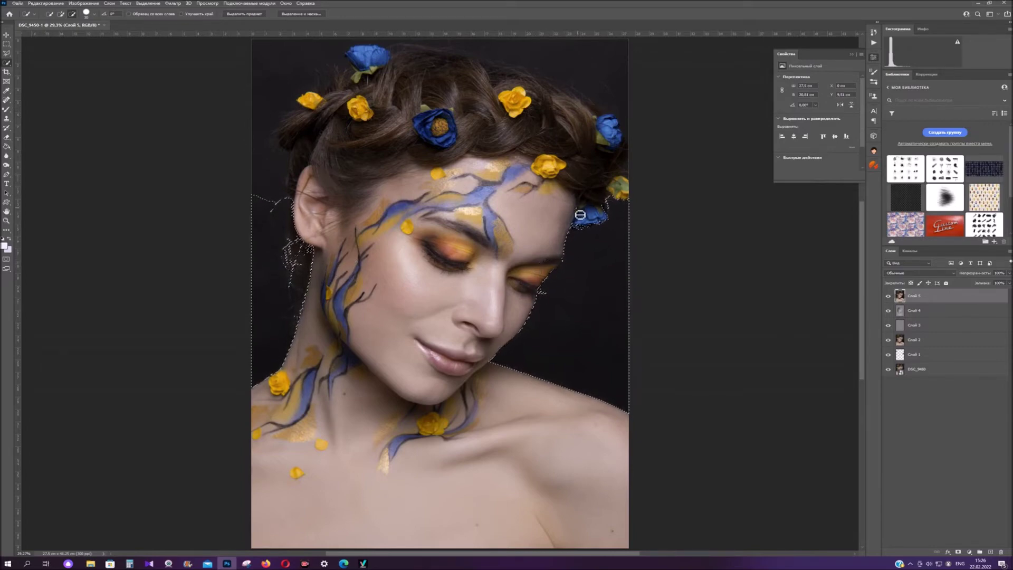
pyautogui.click(60, 14)
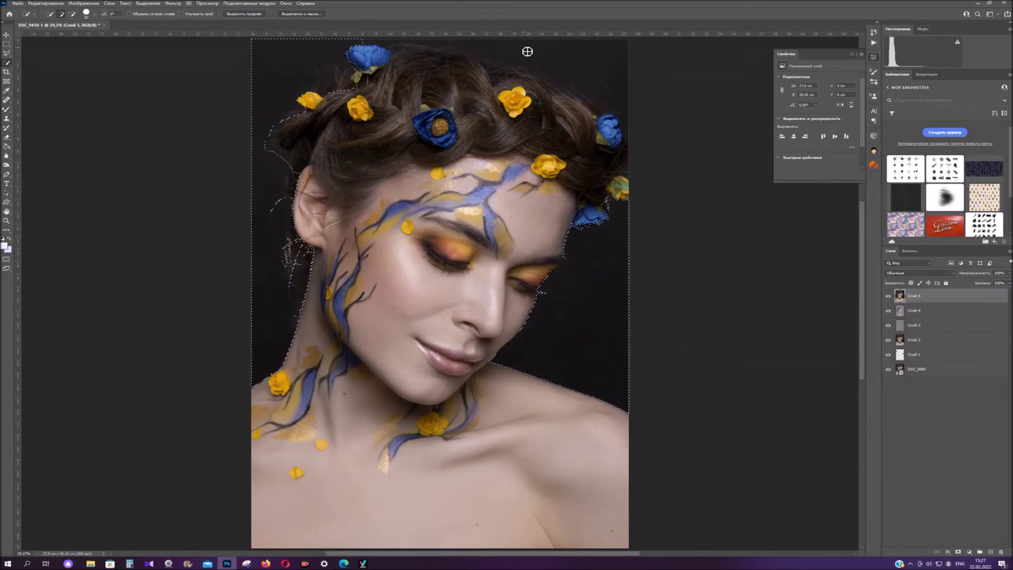
pyautogui.press('alt')
pyautogui.moveTo(407, 43); pyautogui.dragTo(355, 61)
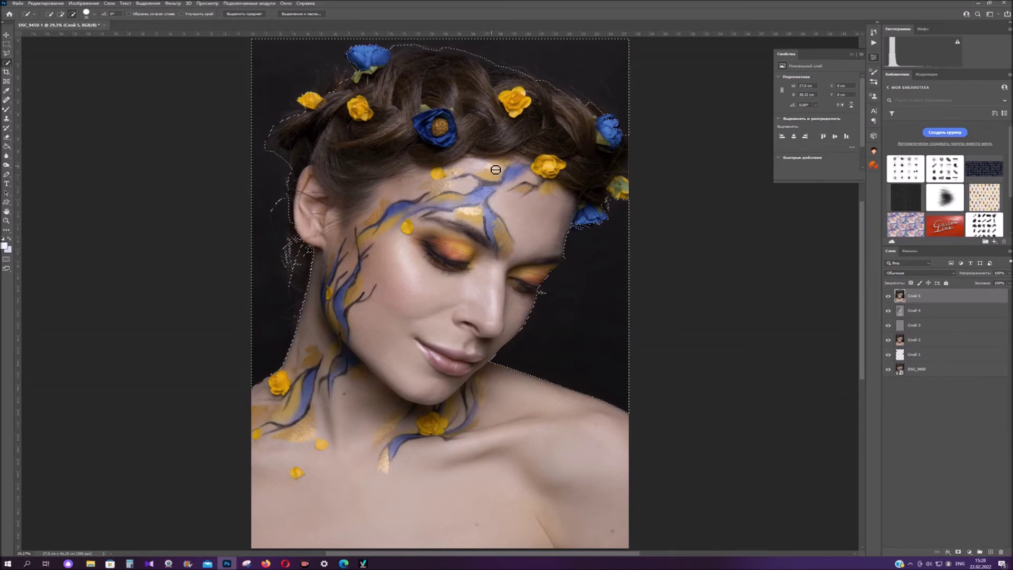
# Smooth the background selection and contract it using the default amounts.
pyautogui.click(147, 3)
pyautogui.moveTo(200, 115)
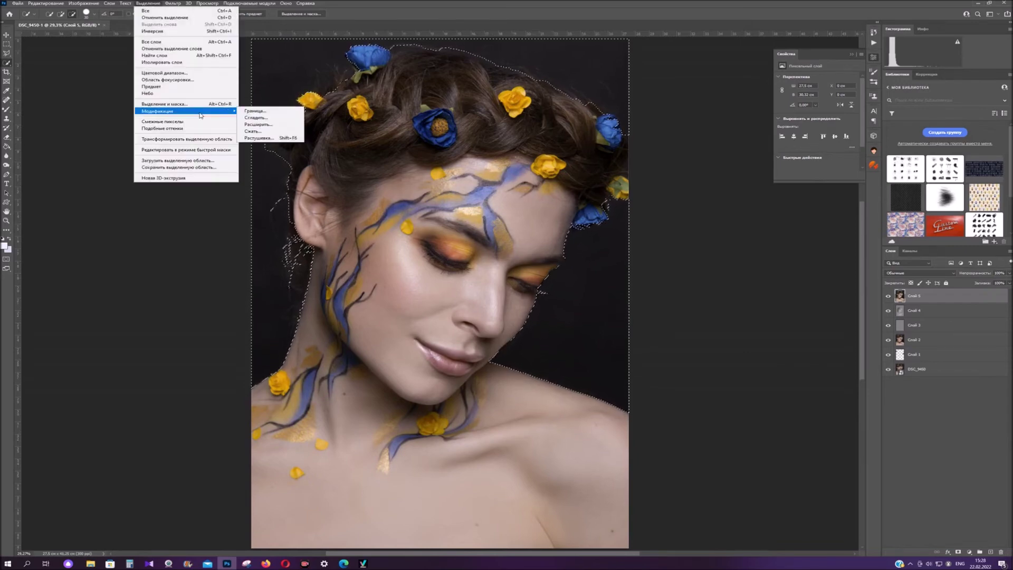
pyautogui.click(266, 120)
pyautogui.press('Return')
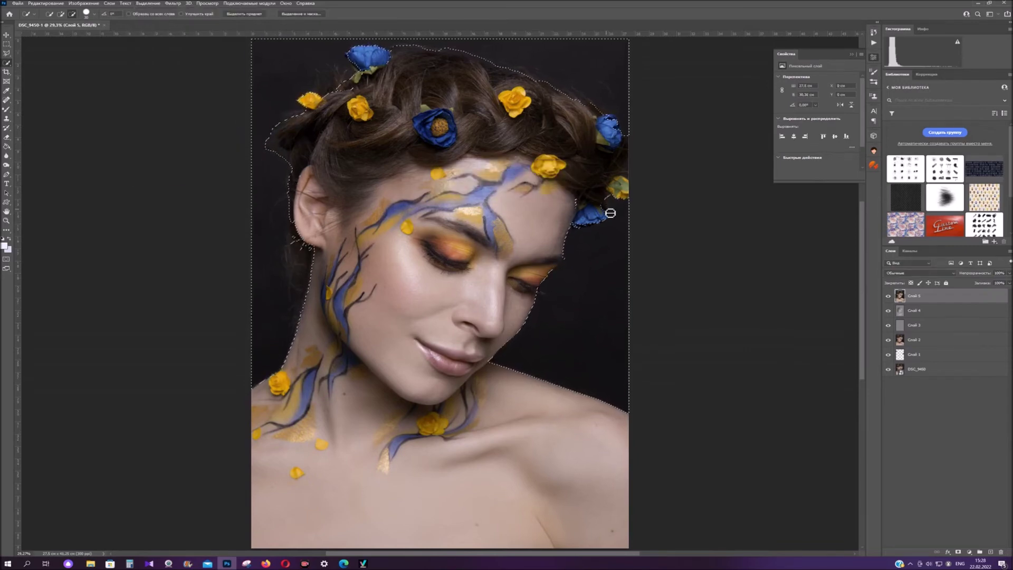
pyautogui.click(153, 4)
pyautogui.moveTo(185, 111)
pyautogui.click(264, 133)
pyautogui.press('Return')
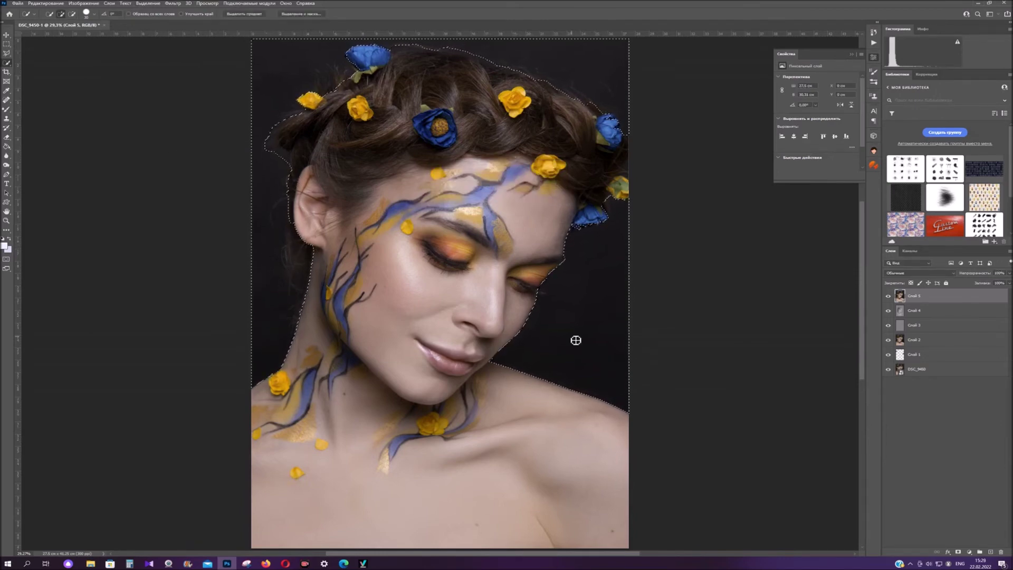
# Copy the selected background to a new layer and reload that layer's outline as a selection.
pyautogui.rightClick(900, 297)
pyautogui.rightClick(576, 265)
pyautogui.click(627, 317)
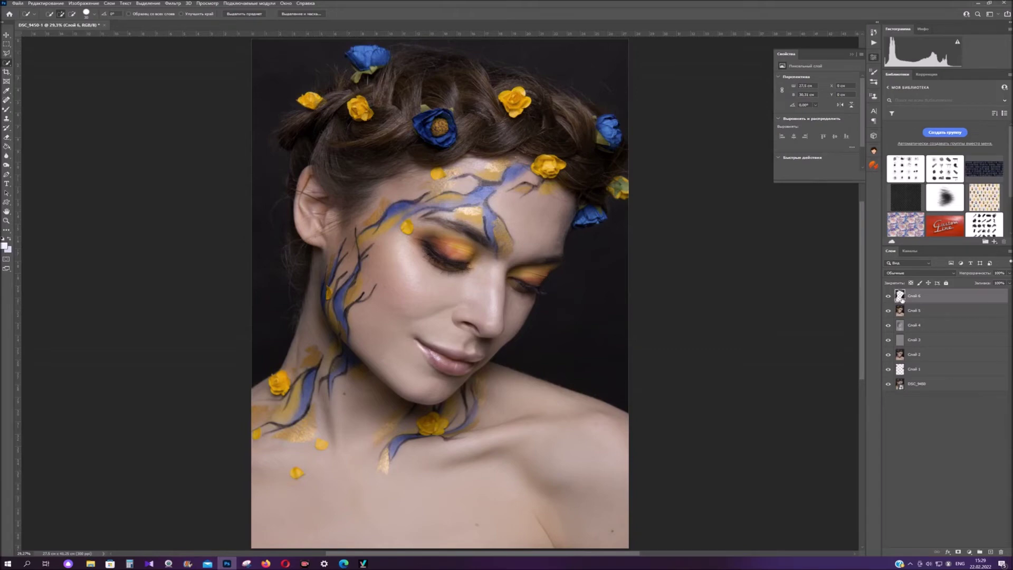
pyautogui.keyDown('ctrl'); pyautogui.click(901, 298); pyautogui.keyUp('ctrl')
# Smooth the copied background with Dust & Scratches at radius 40 and threshold 0, plus a Gaussian Blur of 110 pixels.
pyautogui.click(173, 4)
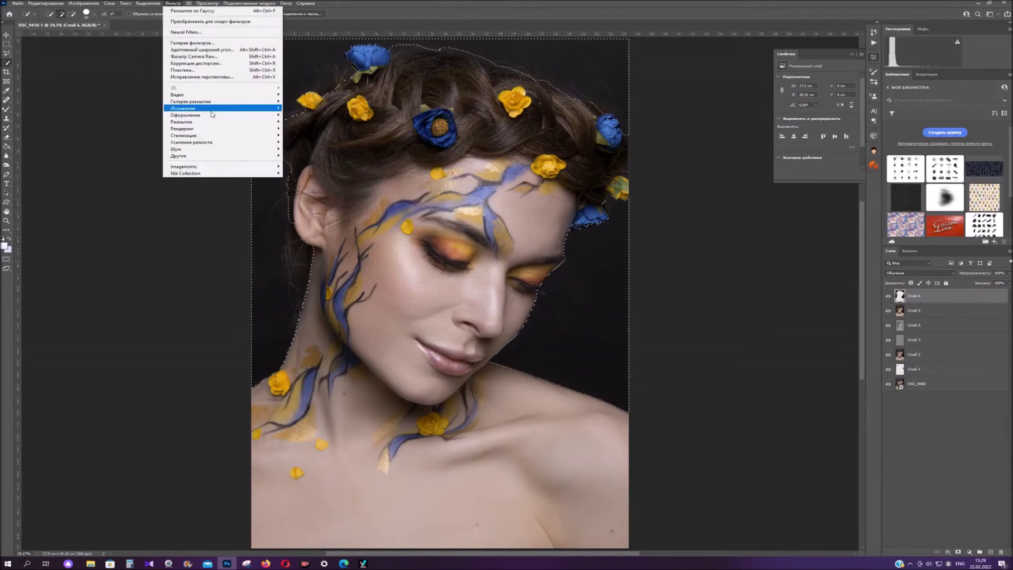
pyautogui.moveTo(227, 149)
pyautogui.click(302, 165)
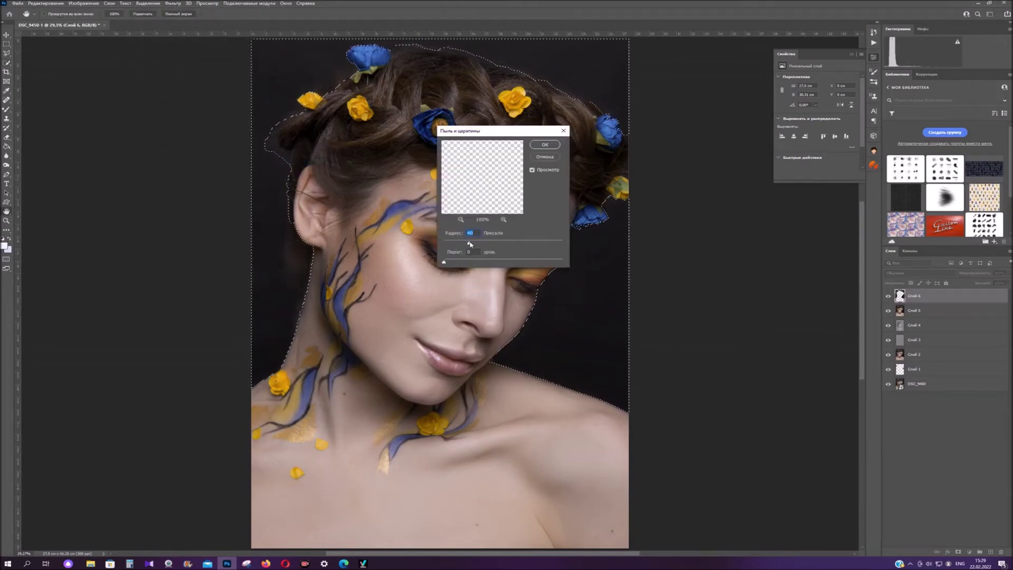
pyautogui.click(545, 145)
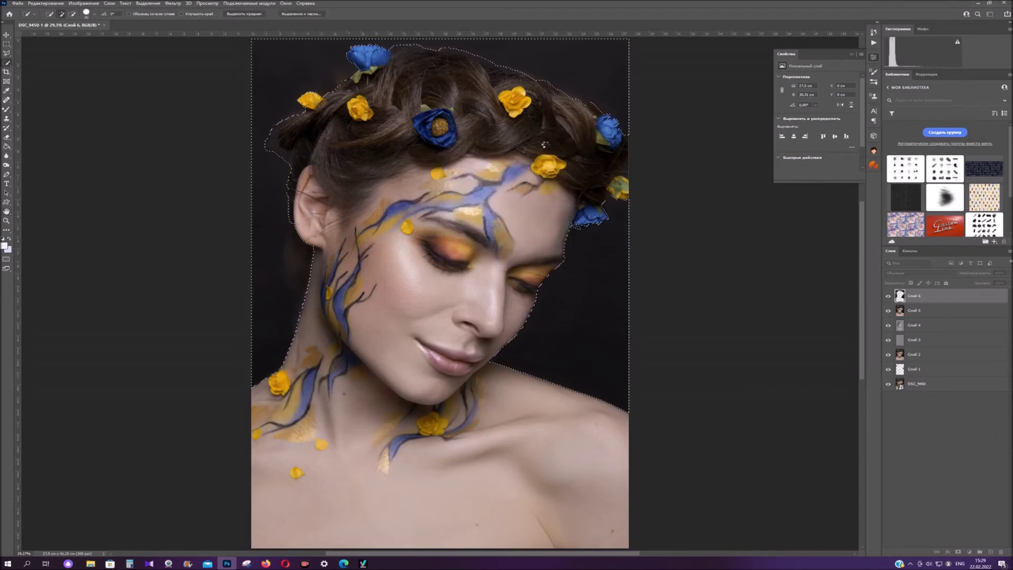
pyautogui.click(173, 4)
pyautogui.click(311, 162)
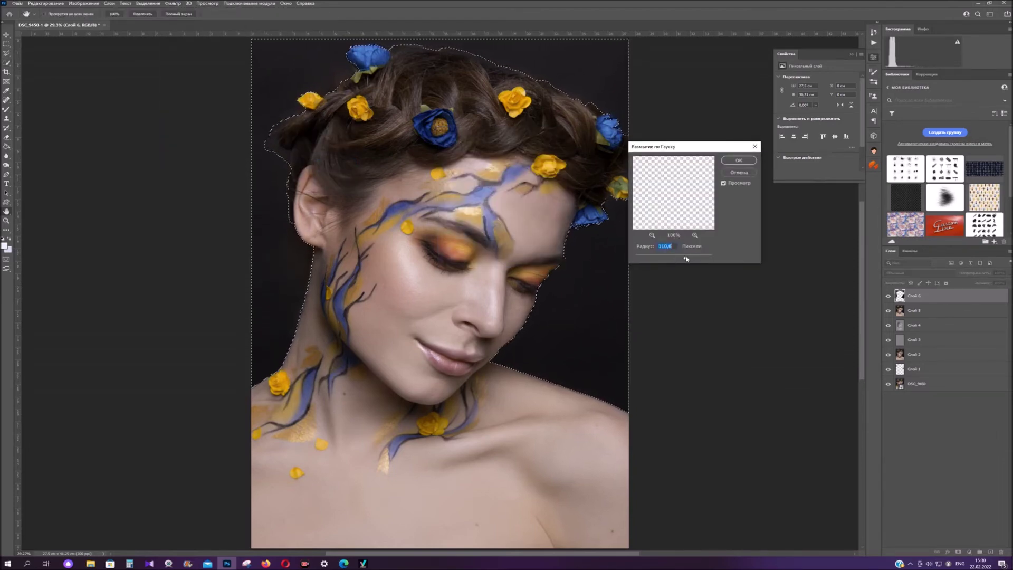
pyautogui.click(740, 161)
# Blend the reddish patch in the background beside the neck with the Mixer Brush.
pyautogui.press('b')
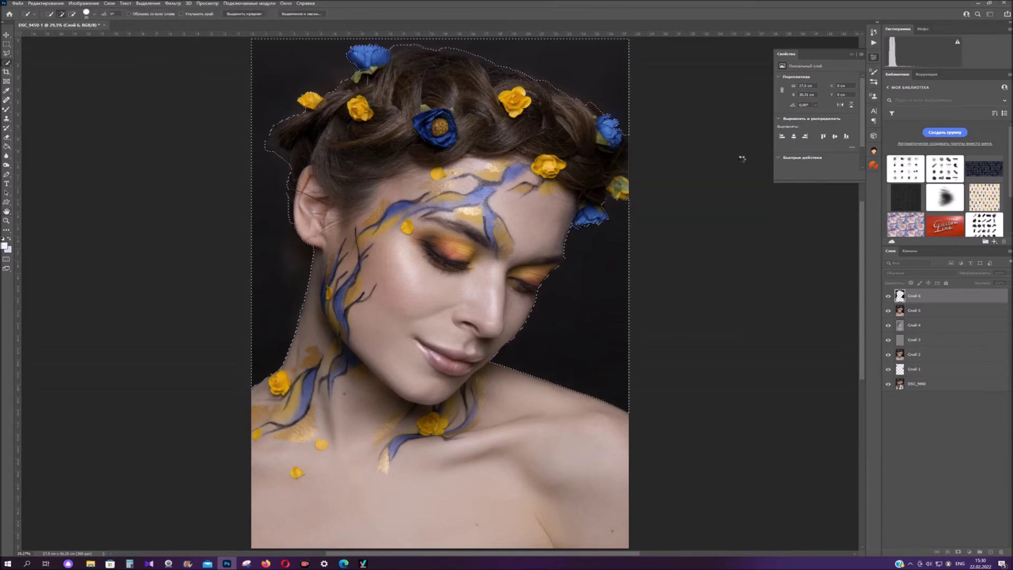
pyautogui.rightClick(338, 255)
pyautogui.click(421, 272)
pyautogui.click(278, 256)
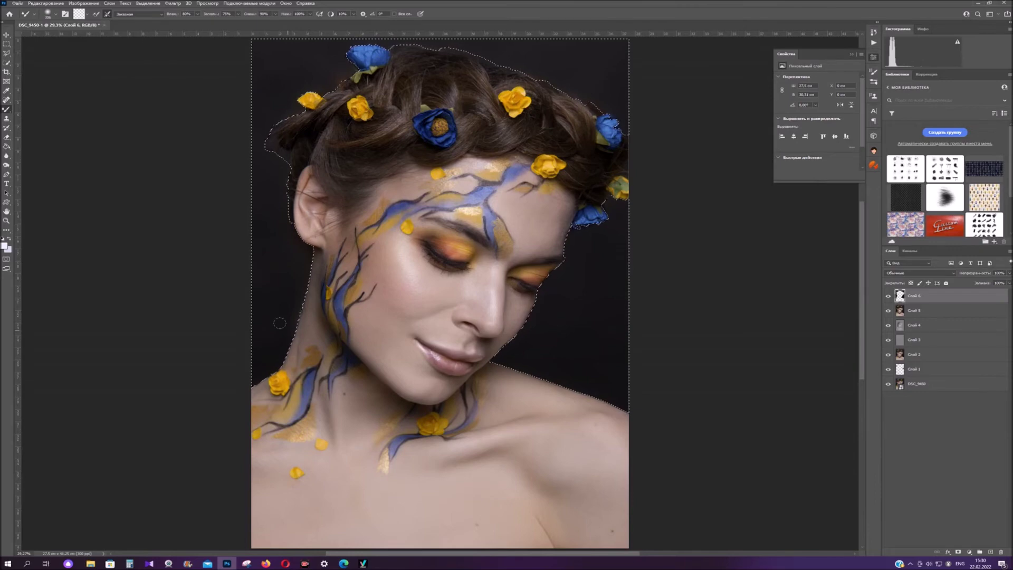
# Apply the Add Noise filter to the smoothed background and clear the selection.
pyautogui.click(173, 3)
pyautogui.moveTo(182, 149)
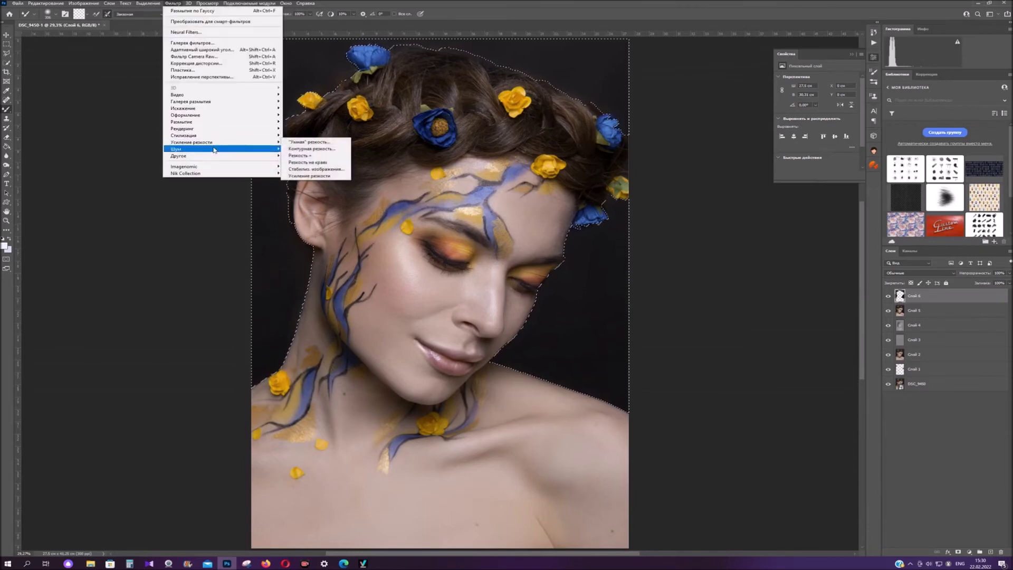
pyautogui.click(303, 149)
pyautogui.click(540, 139)
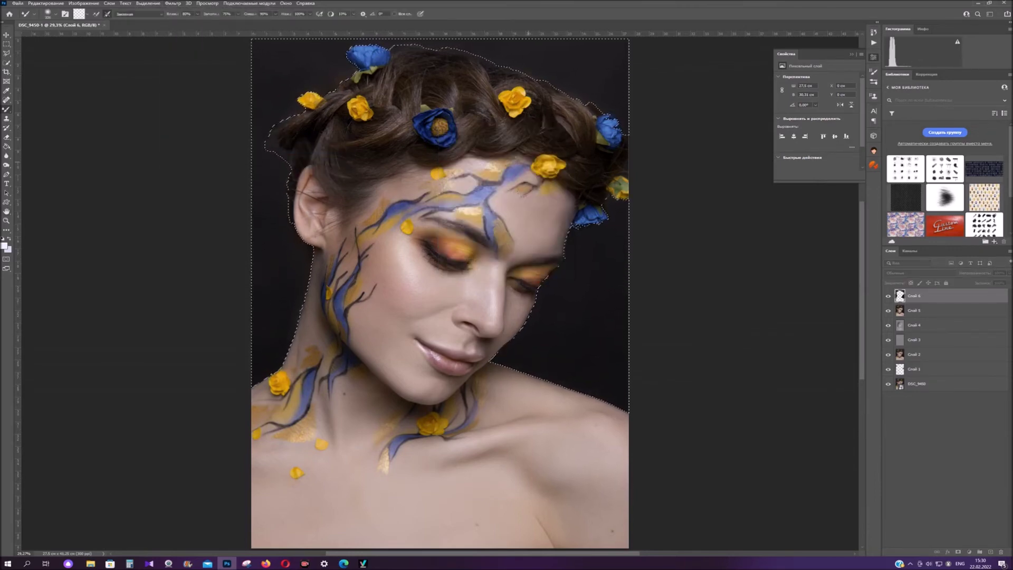
pyautogui.click(149, 3)
pyautogui.click(159, 16)
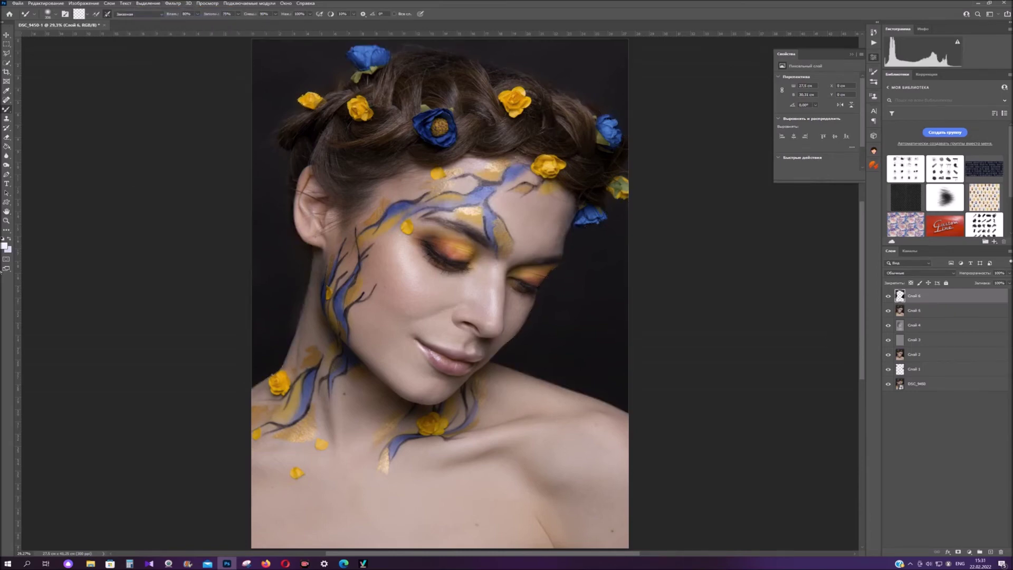
# Erase the smoothed background layer around the lashes of the far eye.
pyautogui.press('z')
pyautogui.click(419, 380)
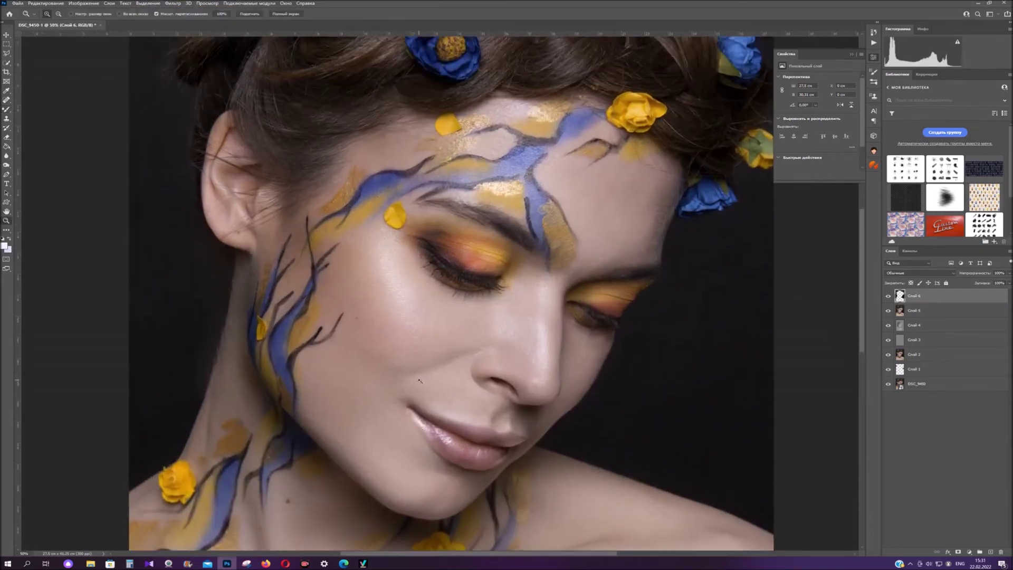
pyautogui.scroll(5, 420, 380)
pyautogui.scroll(-5, 544, 349)
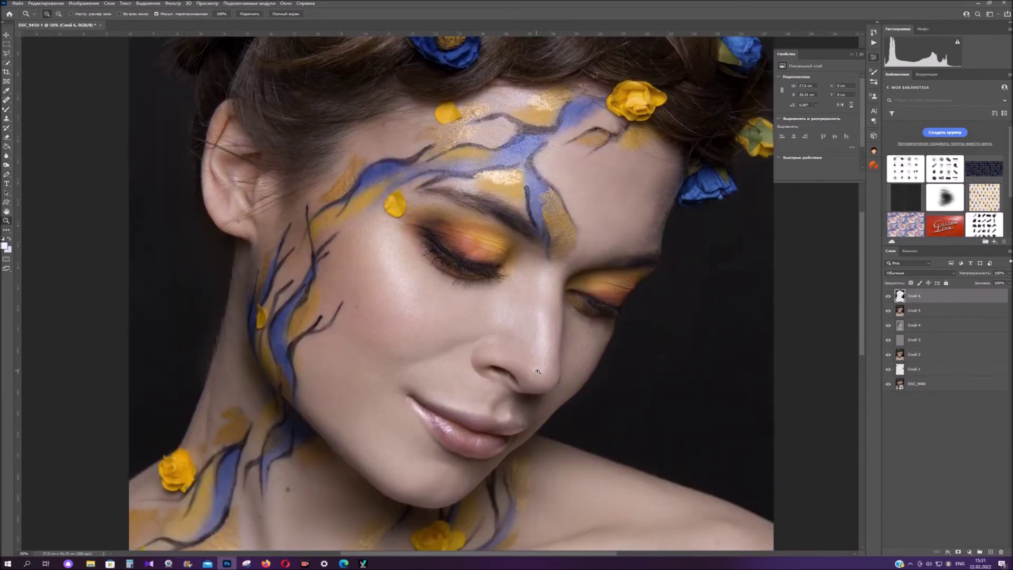
pyautogui.click(644, 330)
pyautogui.click(7, 138)
pyautogui.rightClick(552, 263)
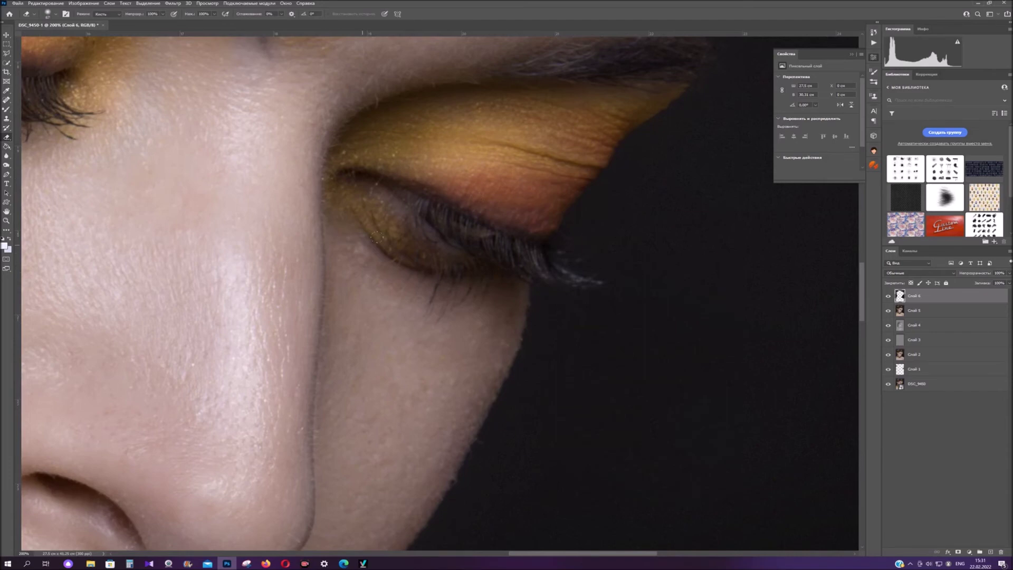
# Clone clean dark background along the neck edge with an enlarged Clone Stamp brush.
pyautogui.moveTo(538, 556); pyautogui.dragTo(285, 554)
pyautogui.press('s')
pyautogui.rightClick(303, 256)
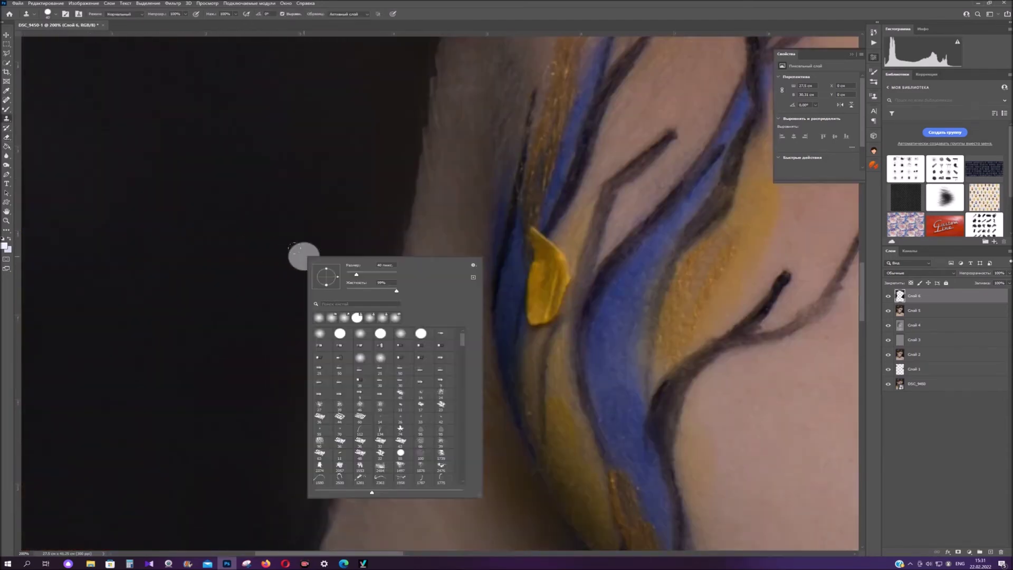
pyautogui.click(384, 274)
pyautogui.click(364, 274)
pyautogui.keyDown('alt'); pyautogui.click(311, 225); pyautogui.keyUp('alt')
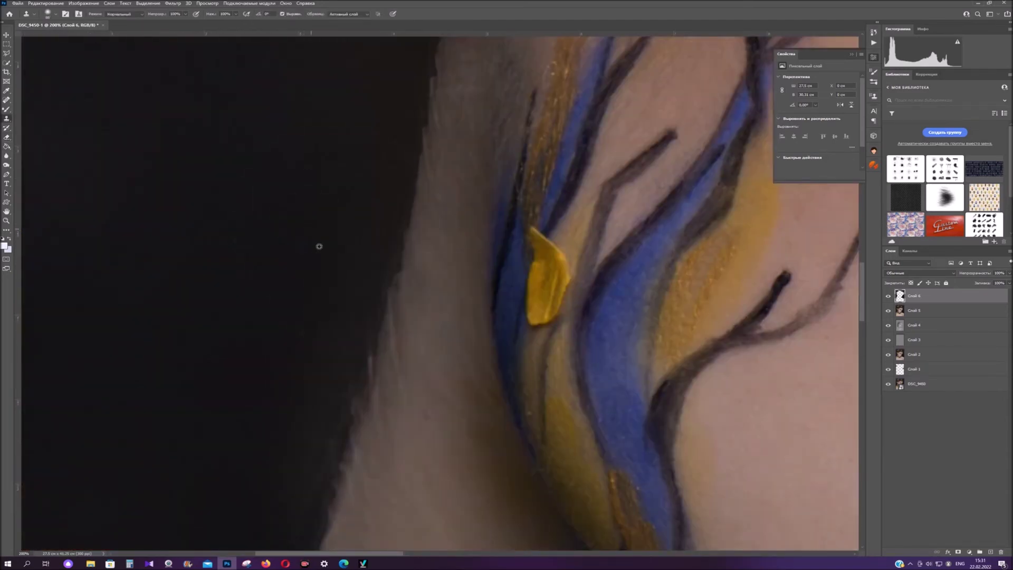
pyautogui.scroll(-6, 254, 336)
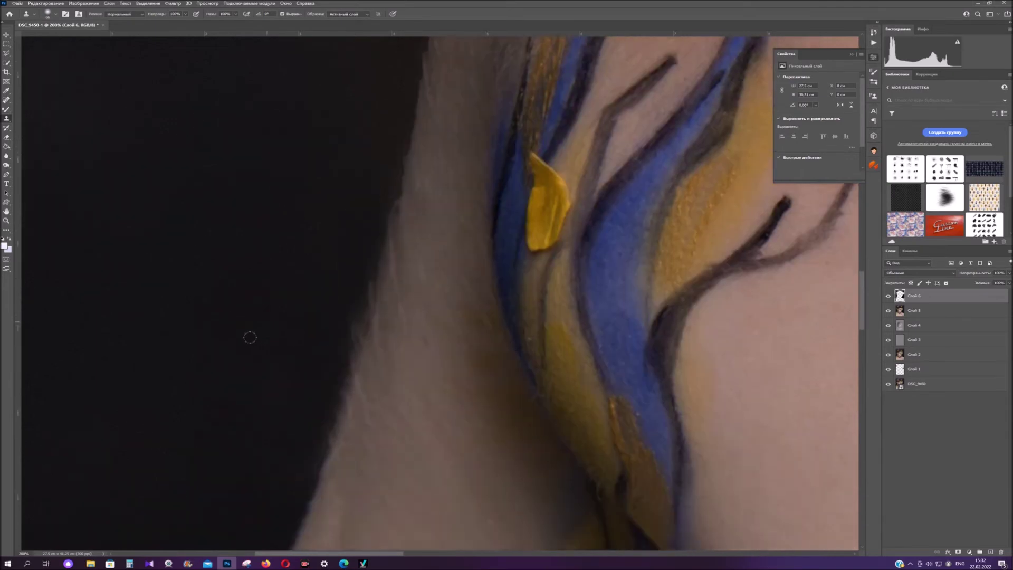
# Clone dark background over the reddish halo above the hair, beside the blue flower and its green leaf.
pyautogui.moveTo(861, 302); pyautogui.dragTo(858, 138)
pyautogui.scroll(3, 857, 139)
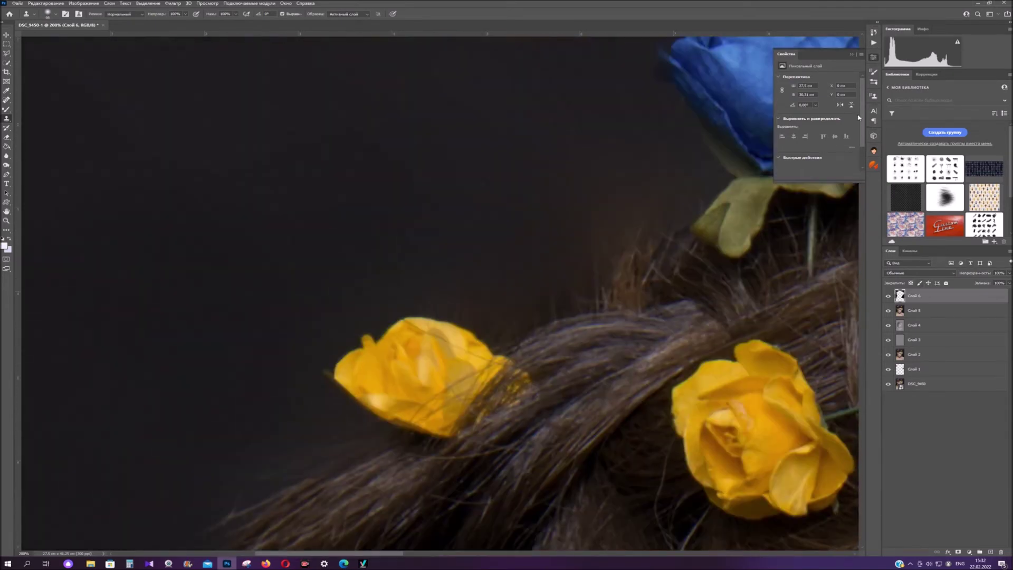
pyautogui.keyDown('alt'); pyautogui.click(527, 125); pyautogui.keyUp('alt')
pyautogui.moveTo(634, 137); pyautogui.dragTo(661, 186)
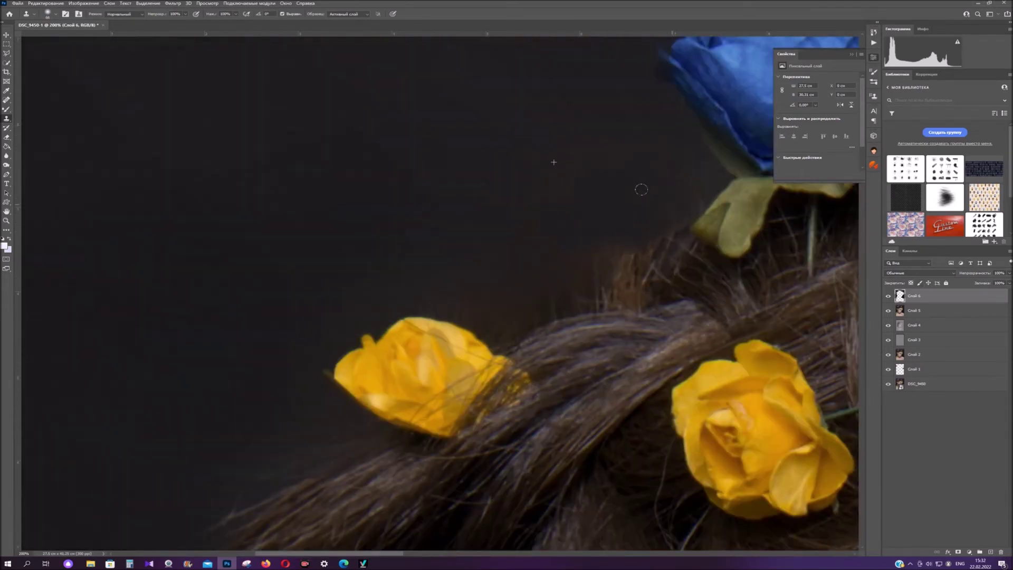
# Compare the whole retouched portrait with the original photo layer DSC_9450 several times.
pyautogui.click(5, 221)
pyautogui.hotkey('ctrl', '0')
pyautogui.keyDown('alt'); pyautogui.click(889, 383); pyautogui.keyUp('alt')
pyautogui.keyDown('alt'); pyautogui.click(889, 383); pyautogui.keyUp('alt')
pyautogui.keyDown('alt'); pyautogui.click(889, 385); pyautogui.keyUp('alt')
pyautogui.keyDown('alt'); pyautogui.click(889, 384); pyautogui.keyUp('alt')
pyautogui.keyDown('alt'); pyautogui.click(890, 385); pyautogui.keyUp('alt')
pyautogui.keyDown('alt'); pyautogui.click(890, 385); pyautogui.keyUp('alt')
pyautogui.keyDown('alt'); pyautogui.click(890, 385); pyautogui.keyUp('alt')
pyautogui.keyDown('alt'); pyautogui.click(890, 385); pyautogui.keyUp('alt')
# Add an empty layer above the smoothed background and set its blend mode to Screen.
pyautogui.click(969, 552)
pyautogui.click(969, 552)
pyautogui.click(990, 552)
pyautogui.click(918, 273)
pyautogui.click(904, 330)
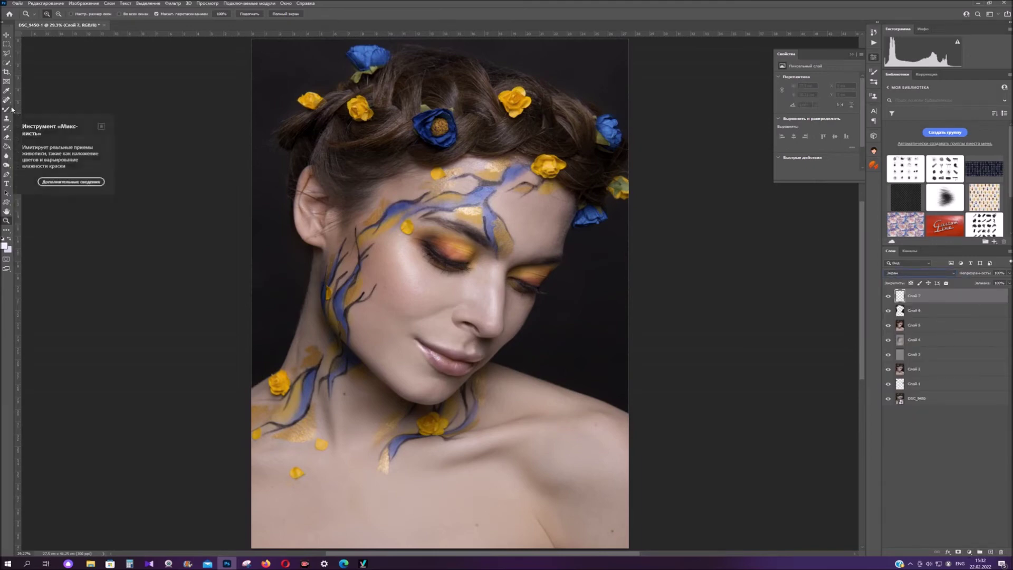
# Paint a yellow glow over the lower chest with a very large brush of 0% hardness, using an adjusted colour sampled from the yellow shoulder flower.
pyautogui.press('b')
pyautogui.rightClick(395, 391)
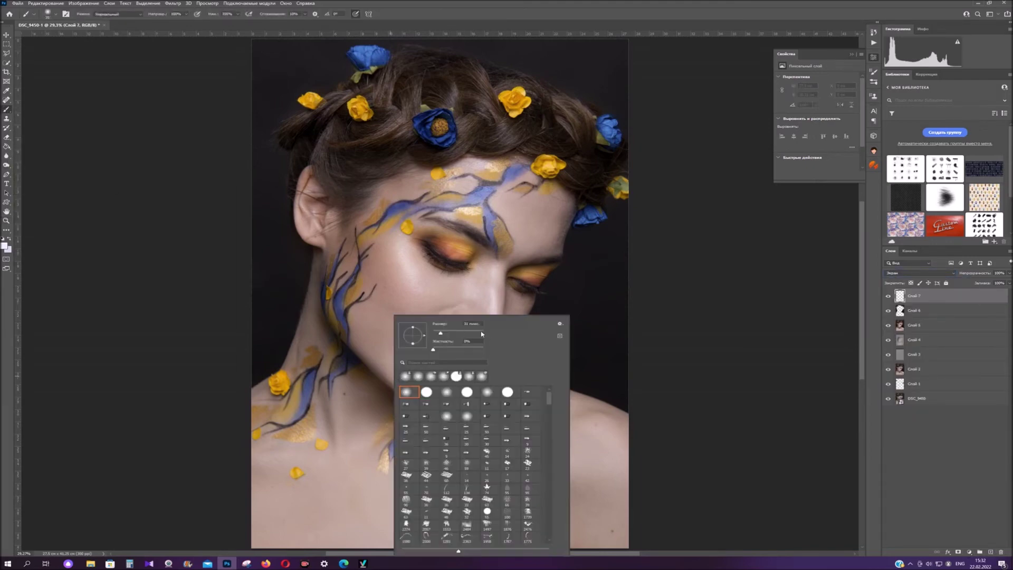
pyautogui.keyDown('alt'); pyautogui.click(274, 381); pyautogui.keyUp('alt')
pyautogui.click(4, 246)
pyautogui.click(602, 187)
pyautogui.click(741, 182)
pyautogui.rightClick(492, 392)
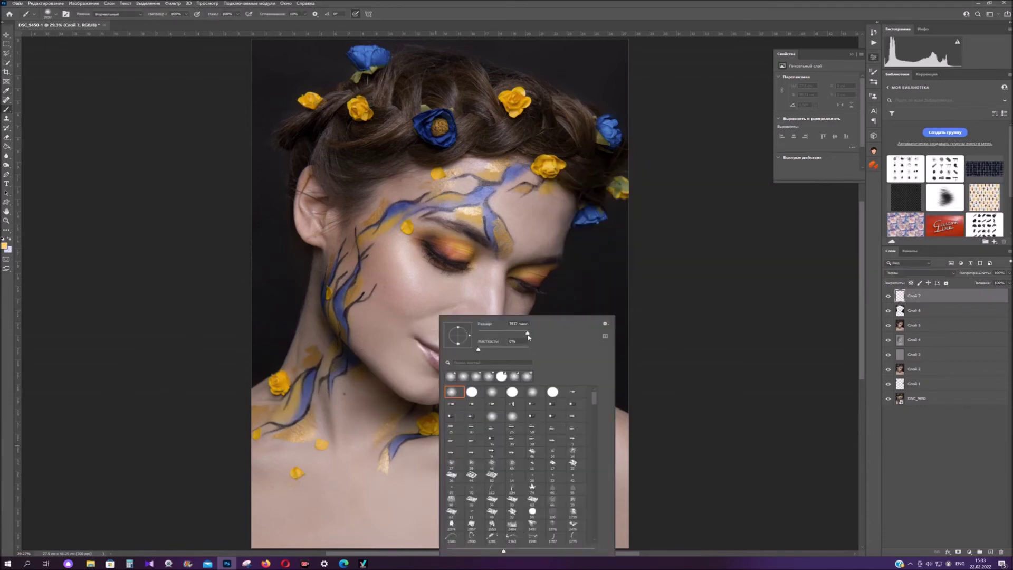
pyautogui.click(417, 520)
# Stretch the yellow glow beyond both sides of the photo, lower its upper edge, and set the layer's opacity to 72%.
pyautogui.click(34, 3)
pyautogui.click(63, 159)
pyautogui.moveTo(628, 366); pyautogui.dragTo(689, 366)
pyautogui.moveTo(251, 365); pyautogui.dragTo(179, 367)
pyautogui.moveTo(434, 184); pyautogui.dragTo(454, 315)
pyautogui.click(448, 14)
pyautogui.moveTo(977, 273); pyautogui.dragTo(963, 273)
pyautogui.click(7, 34)
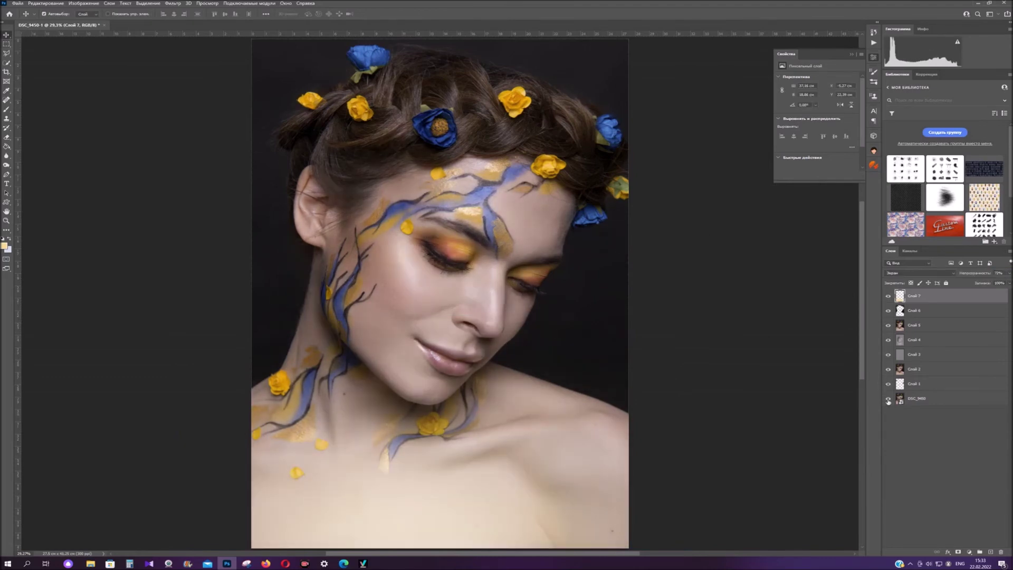
# Add a second empty layer above the yellow glow with the Screen blend mode.
pyautogui.click(991, 552)
pyautogui.click(919, 273)
pyautogui.click(903, 333)
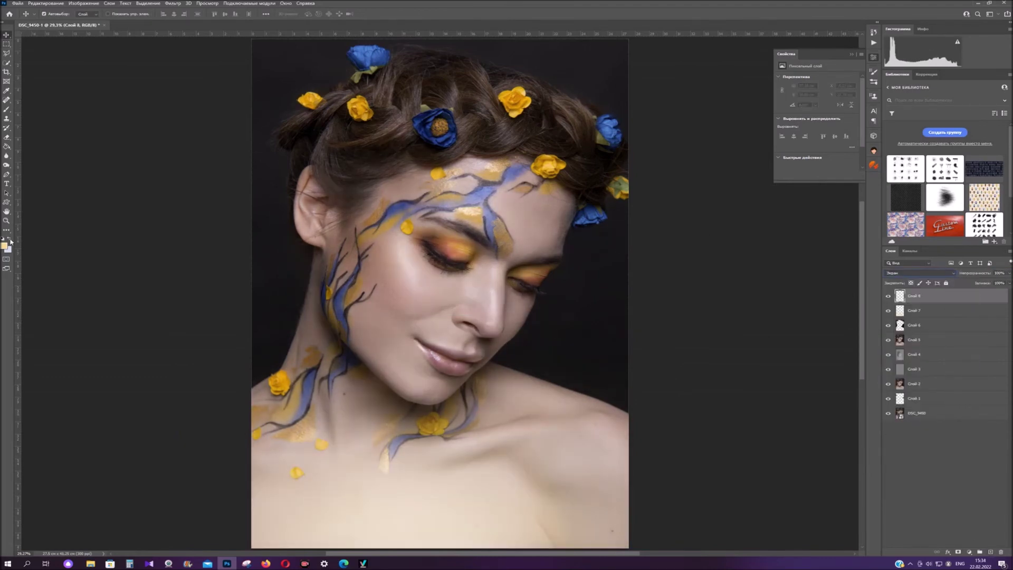
# Paint a paler glow over the lower chest on the second Screen layer and reduce its opacity.
pyautogui.click(5, 246)
pyautogui.moveTo(585, 187); pyautogui.dragTo(571, 185)
pyautogui.press('Return')
pyautogui.click(6, 109)
pyautogui.click(431, 545)
pyautogui.moveTo(977, 273); pyautogui.dragTo(965, 274)
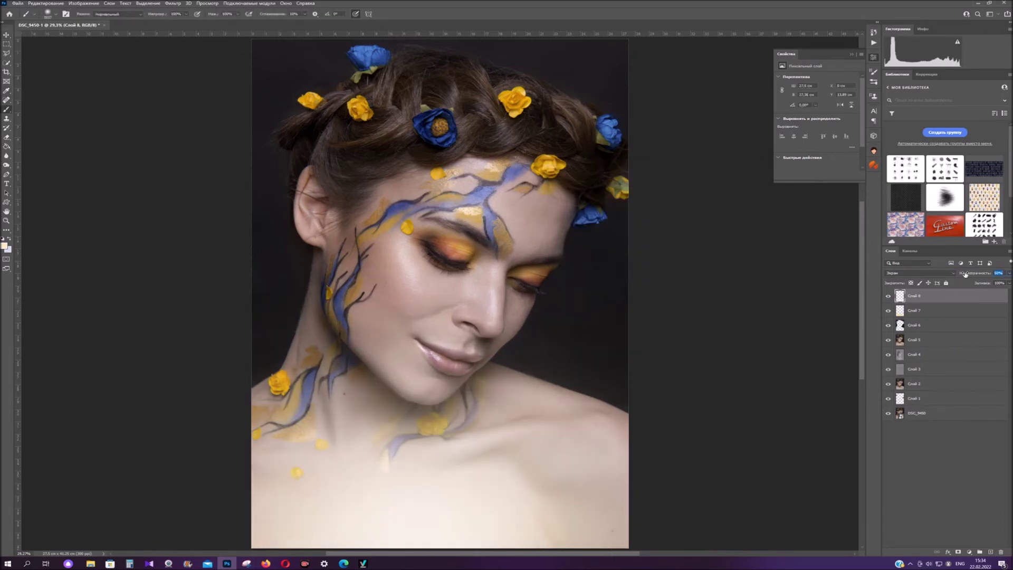
# Add a Selective Color adjustment layer and slightly reduce the black component of the whites.
pyautogui.click(973, 556)
pyautogui.click(950, 544)
pyautogui.click(823, 85)
pyautogui.click(810, 94)
pyautogui.click(823, 85)
pyautogui.click(813, 138)
pyautogui.moveTo(817, 143); pyautogui.dragTo(815, 144)
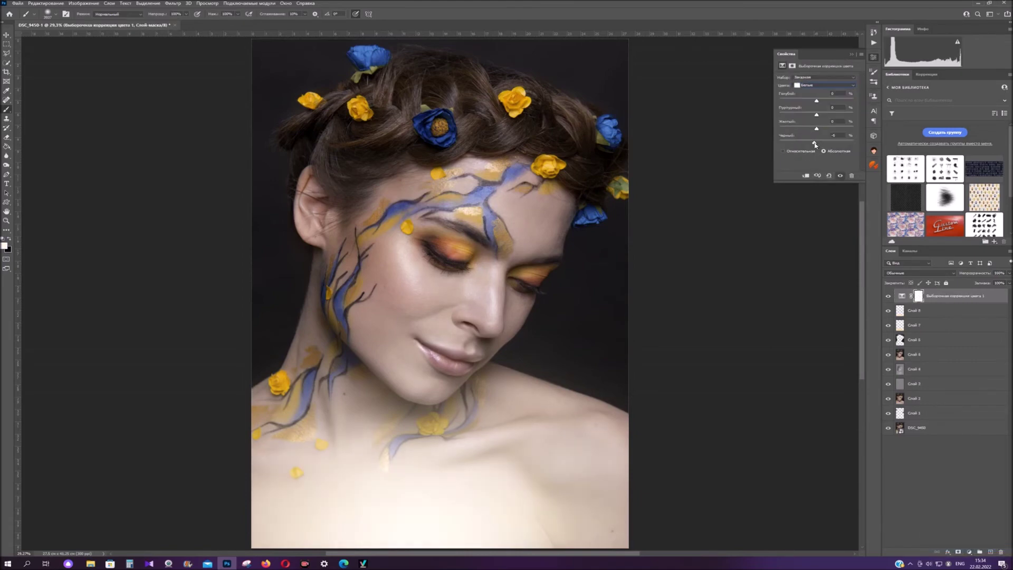
# Raise the black component of the blacks to +3 in the Selective Color adjustment.
pyautogui.click(823, 85)
pyautogui.click(815, 145)
pyautogui.moveTo(816, 143); pyautogui.dragTo(818, 145)
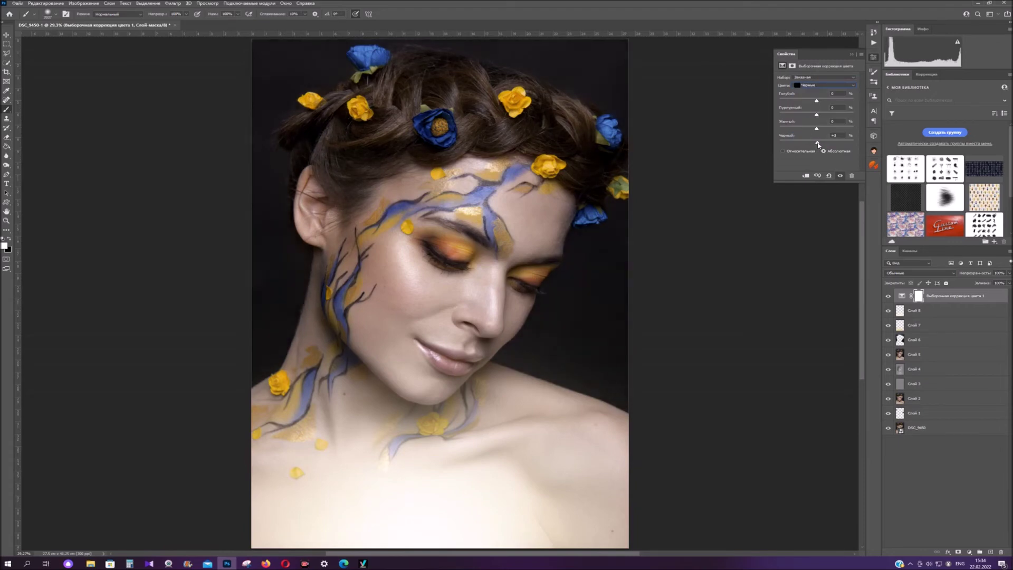
# Move both Screen glow layers above the Selective Color adjustment layer.
pyautogui.click(945, 313)
pyautogui.keyDown('shift'); pyautogui.click(947, 324); pyautogui.keyUp('shift')
pyautogui.moveTo(950, 309); pyautogui.dragTo(950, 290)
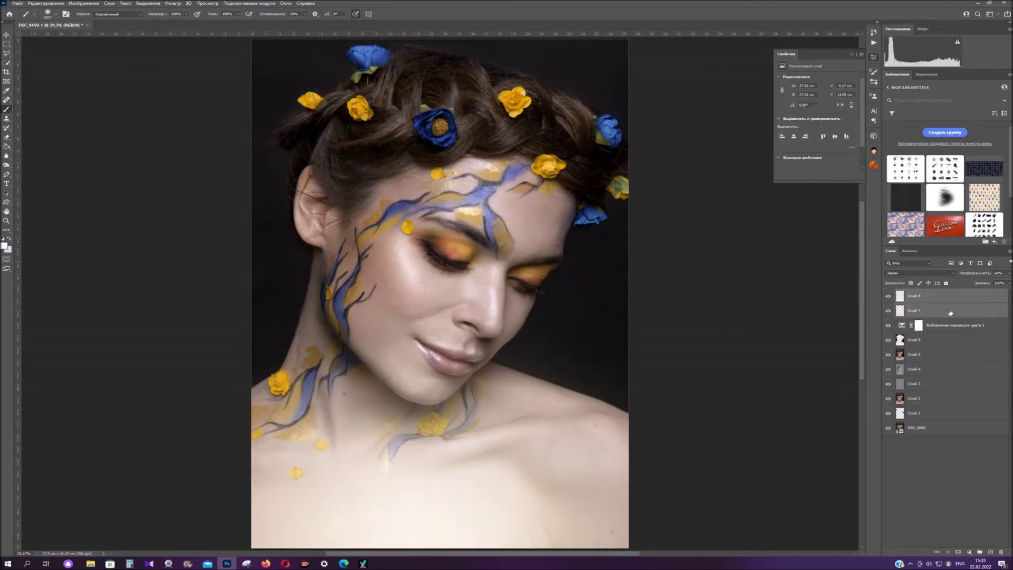
# Slightly reduce the shared opacity of the two Screen glow layers and compare the image without the Selective Color adjustment.
pyautogui.click(940, 327)
pyautogui.keyDown('alt'); pyautogui.click(889, 429); pyautogui.keyUp('alt')
pyautogui.keyDown('alt'); pyautogui.click(889, 429); pyautogui.keyUp('alt')
pyautogui.click(951, 311)
pyautogui.keyDown('shift'); pyautogui.click(950, 298); pyautogui.keyUp('shift')
pyautogui.moveTo(976, 274); pyautogui.dragTo(974, 274)
pyautogui.click(888, 326)
pyautogui.click(888, 326)
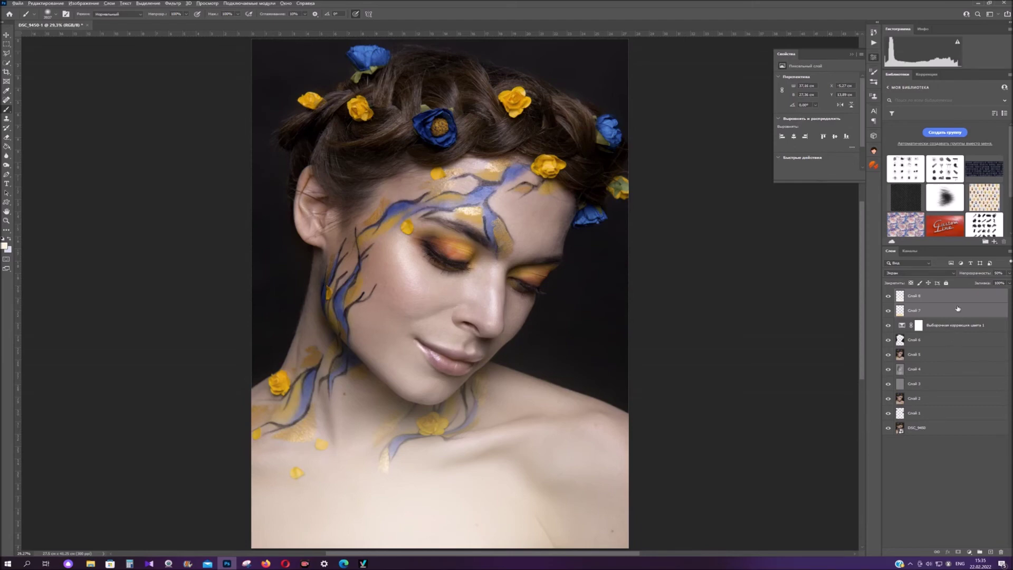
# Stamp all visible layers into a new merged layer and sharpen it with the Unsharp Mask filter.
pyautogui.hotkey('ctrl', 'shift', 'alt', 'e')
pyautogui.click(174, 4)
pyautogui.click(340, 150)
pyautogui.click(672, 92)
# Add a Vibrance adjustment layer above the sharpened layer and raise its vibrance and saturation.
pyautogui.click(970, 552)
pyautogui.click(944, 498)
pyautogui.moveTo(817, 85); pyautogui.dragTo(826, 87)
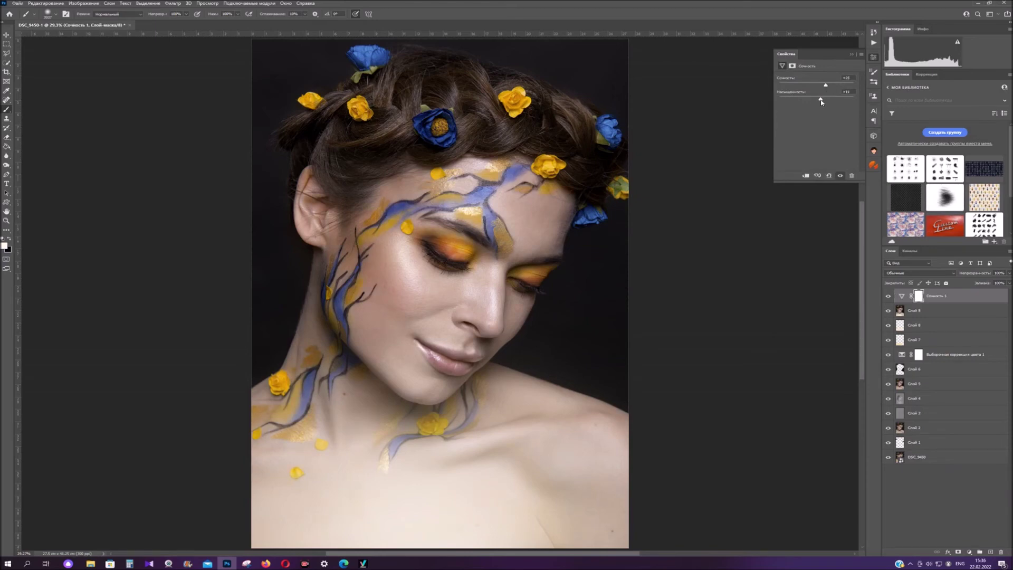
# Compare the colour-graded portrait with the original photo by isolating the base layer.
pyautogui.keyDown('alt'); pyautogui.click(887, 457); pyautogui.keyUp('alt')
pyautogui.keyDown('alt'); pyautogui.click(887, 457); pyautogui.keyUp('alt')
pyautogui.keyDown('alt'); pyautogui.click(887, 457); pyautogui.keyUp('alt')
pyautogui.keyDown('alt'); pyautogui.click(888, 457); pyautogui.keyUp('alt')
pyautogui.keyDown('alt'); pyautogui.click(887, 458); pyautogui.keyUp('alt')
pyautogui.keyDown('alt'); pyautogui.click(887, 459); pyautogui.keyUp('alt')
# Stamp the visible result onto a new top layer, then group all retouching layers beneath it and hide the group.
pyautogui.hotkey('ctrl', 'shift', 'alt', 'n')
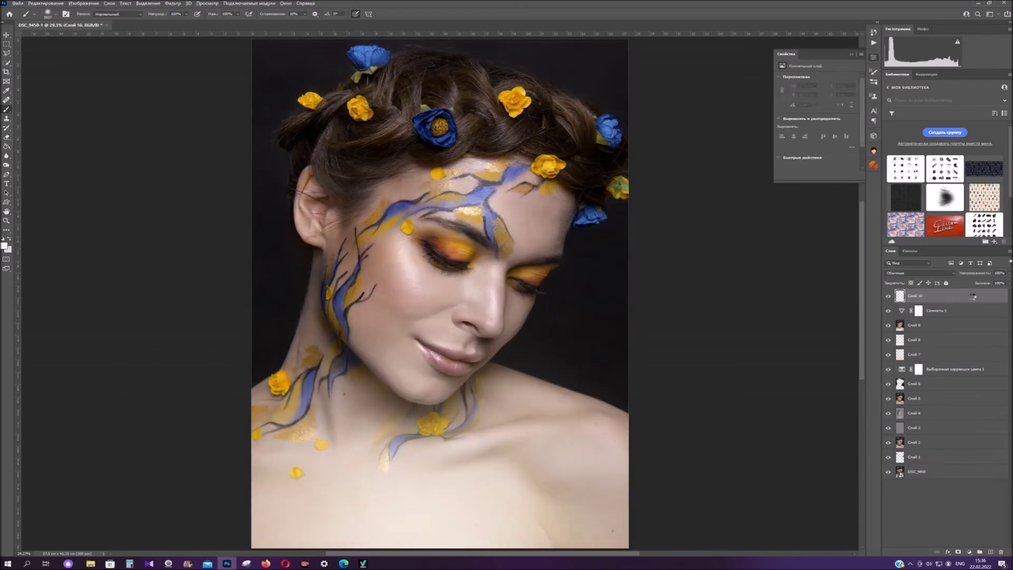
pyautogui.click(956, 313)
pyautogui.keyDown('shift'); pyautogui.click(961, 457); pyautogui.keyUp('shift')
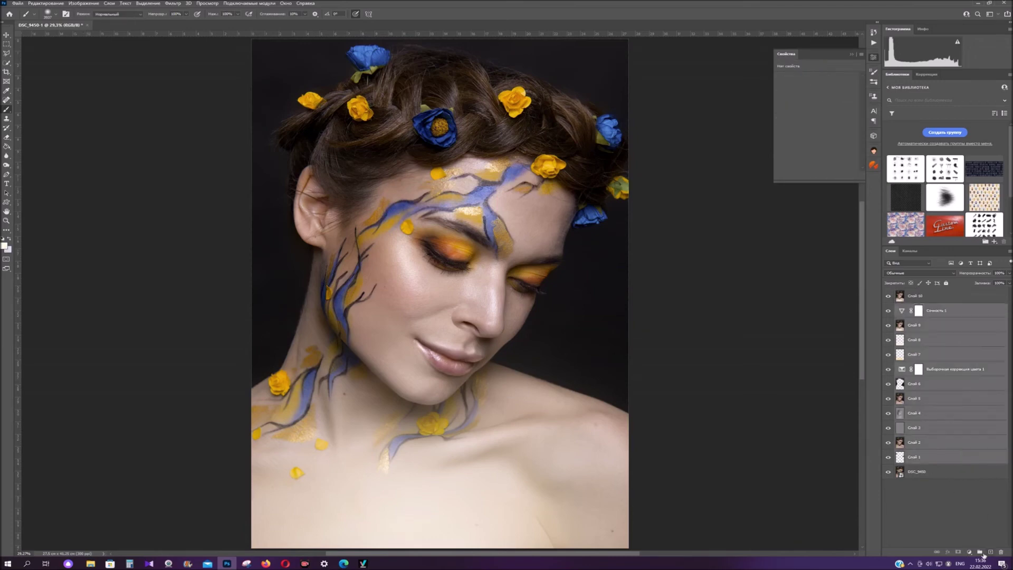
pyautogui.hotkey('ctrl', 'g')
pyautogui.click(888, 307)
# Duplicate the merged layer and set the copy's blend mode to Color Dodge.
pyautogui.click(964, 295)
pyautogui.rightClick(965, 295)
pyautogui.click(845, 284)
pyautogui.click(584, 168)
pyautogui.press('v')
pyautogui.click(173, 3)
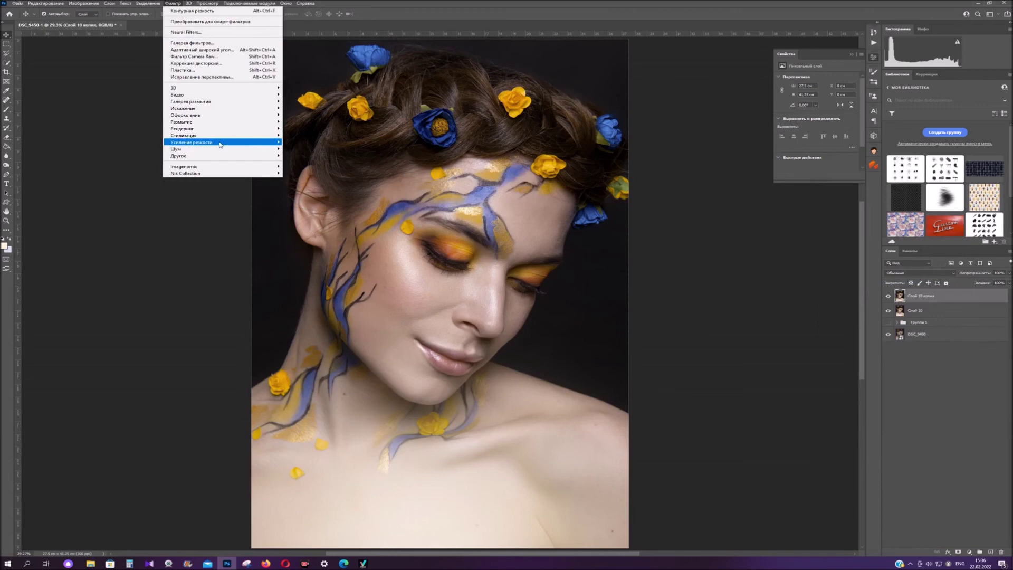
pyautogui.click(921, 273)
pyautogui.click(907, 340)
# Enlarge the duplicated layer to about 46.7 × 70.1 cm and reposition it over the portrait.
pyautogui.click(46, 3)
pyautogui.click(84, 159)
pyautogui.moveTo(628, 548); pyautogui.dragTo(723, 557)
pyautogui.scroll(6, 390, 313)
pyautogui.scroll(3, 388, 310)
pyautogui.moveTo(469, 372); pyautogui.dragTo(320, 244)
pyautogui.scroll(3, 418, 337)
pyautogui.moveTo(418, 337); pyautogui.dragTo(441, 303)
pyautogui.press('Return')
# Change the enlarged copy's blend mode to Screen and reduce its opacity.
pyautogui.click(920, 273)
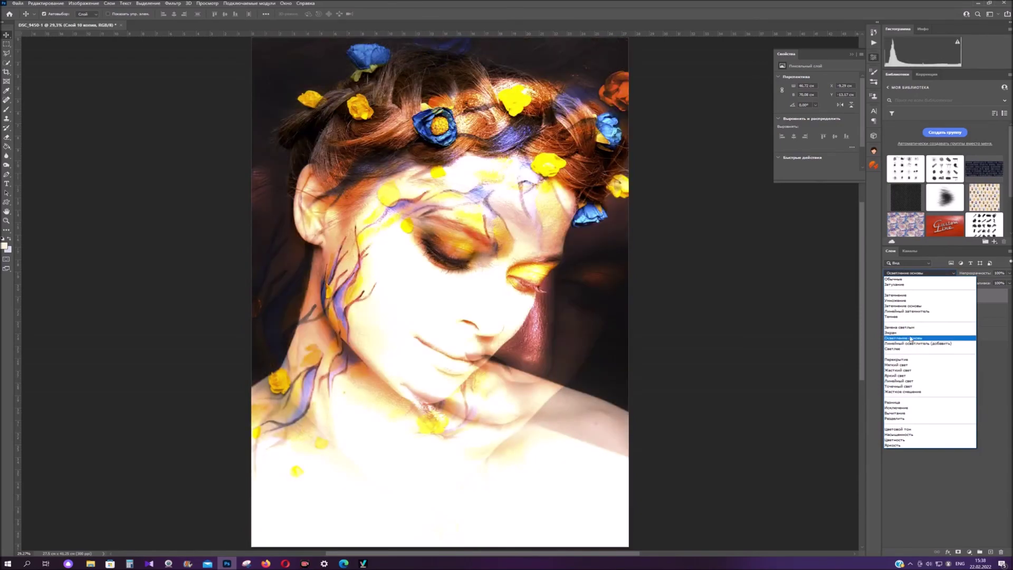
pyautogui.click(892, 332)
pyautogui.moveTo(961, 274); pyautogui.dragTo(954, 273)
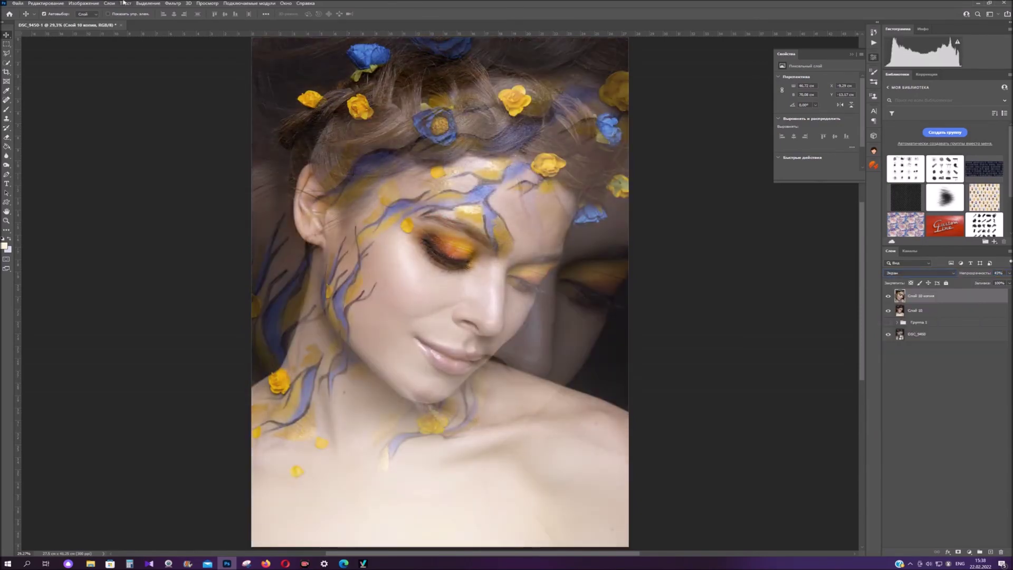
# Apply a Motion Blur filter to the enlarged Screen copy.
pyautogui.click(172, 3)
pyautogui.moveTo(221, 121)
pyautogui.click(314, 148)
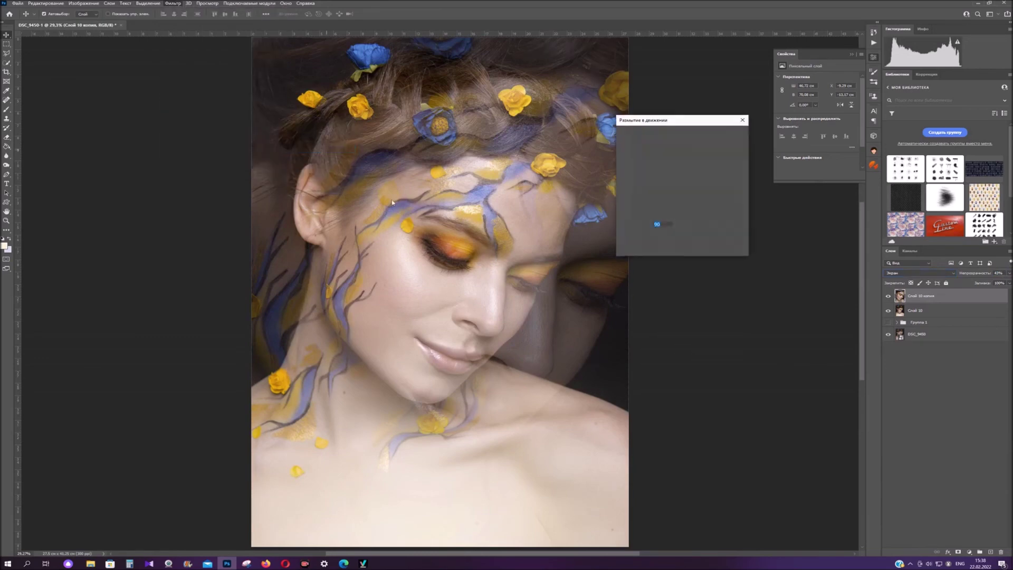
pyautogui.click(689, 224)
pyautogui.click(724, 134)
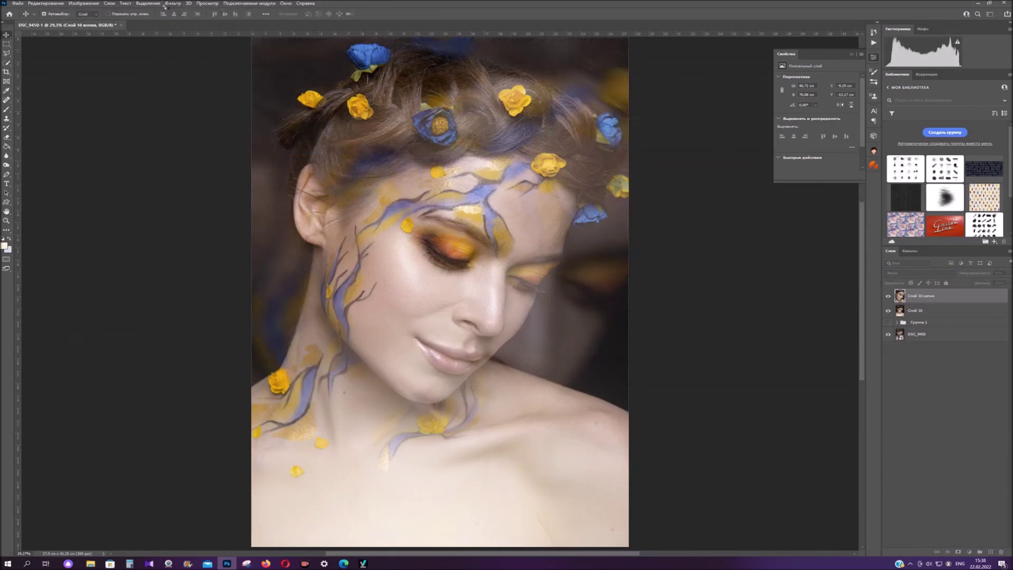
# Apply a strong Gaussian Blur to the enlarged Screen copy and lower the layer's opacity further.
pyautogui.click(173, 3)
pyautogui.moveTo(222, 123)
pyautogui.click(312, 156)
pyautogui.moveTo(673, 258); pyautogui.dragTo(679, 257)
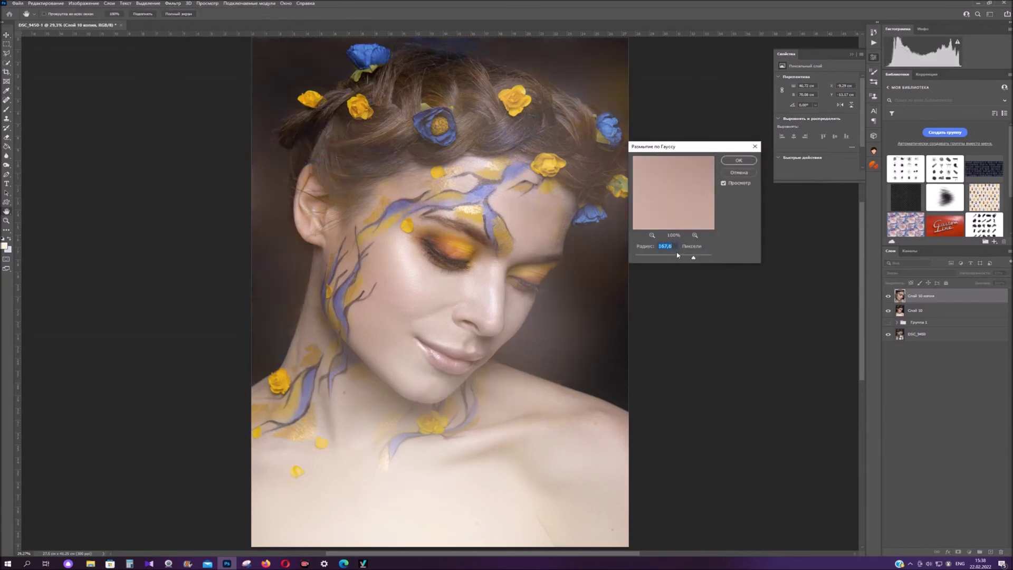
pyautogui.click(739, 160)
pyautogui.moveTo(984, 272); pyautogui.dragTo(974, 273)
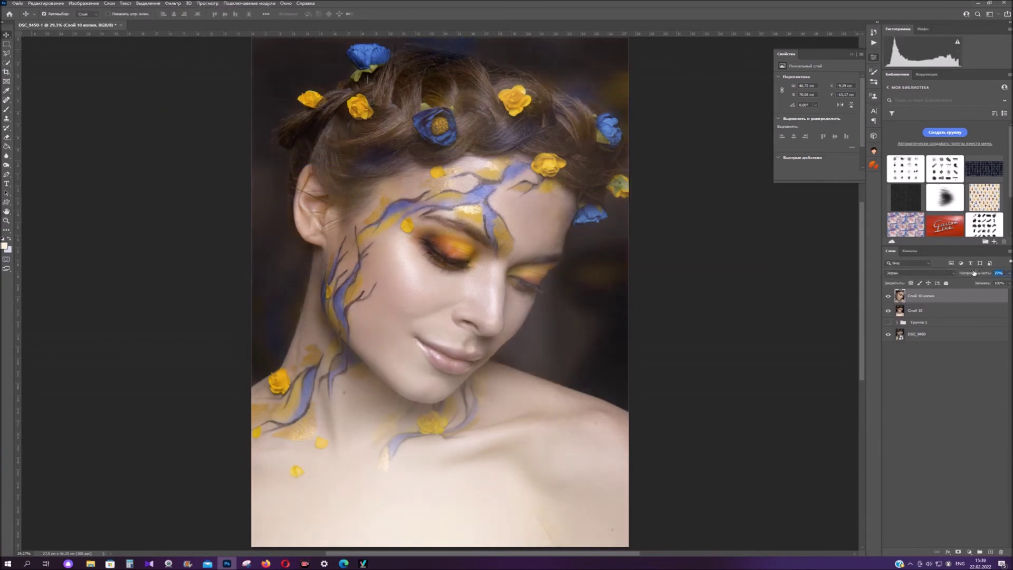
# Add a mask to the blurred Screen copy and paint black over the face with a large soft brush.
pyautogui.click(958, 552)
pyautogui.click(6, 109)
pyautogui.rightClick(438, 277)
pyautogui.moveTo(530, 295); pyautogui.dragTo(525, 296)
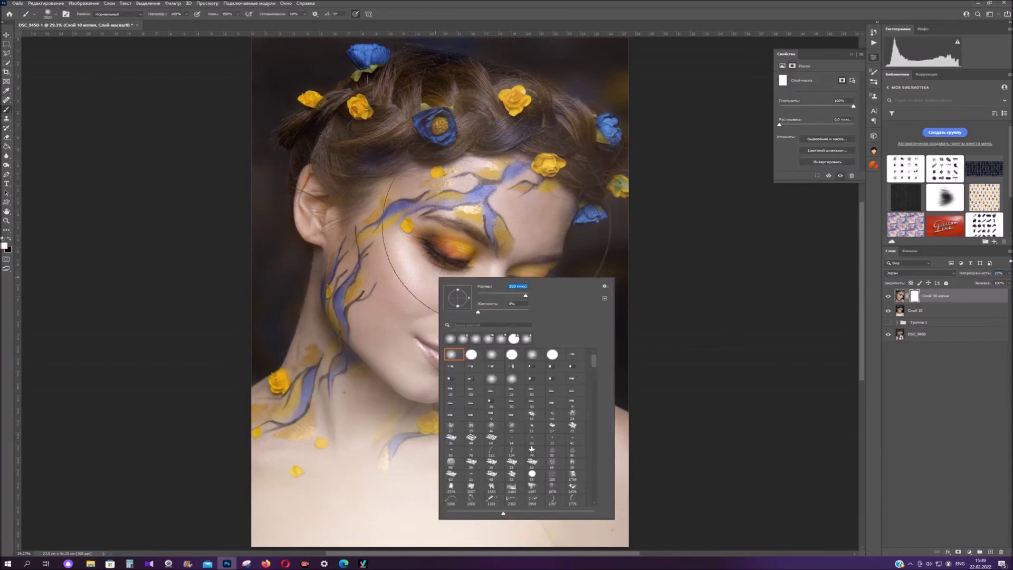
pyautogui.press('Return')
pyautogui.press('x')
pyautogui.moveTo(448, 211); pyautogui.dragTo(411, 327)
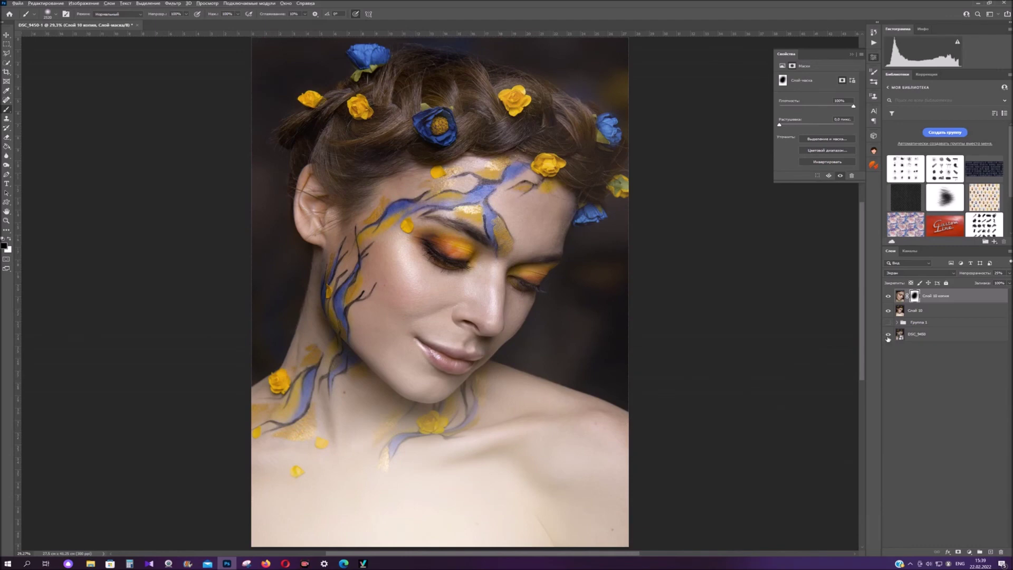
# Compare the full portrait with and without all edits by isolating the original photo layer.
pyautogui.keyDown('alt'); pyautogui.click(889, 335); pyautogui.keyUp('alt')
pyautogui.keyDown('alt'); pyautogui.click(888, 335); pyautogui.keyUp('alt')
pyautogui.keyDown('alt'); pyautogui.click(888, 335); pyautogui.keyUp('alt')
pyautogui.keyDown('alt'); pyautogui.click(888, 335); pyautogui.keyUp('alt')
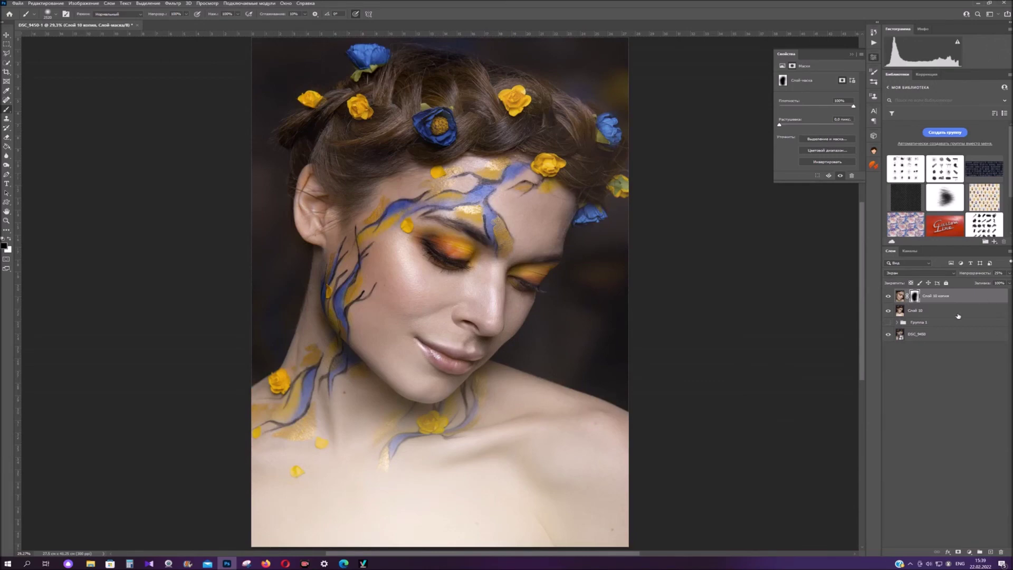
pyautogui.keyDown('alt'); pyautogui.click(889, 334); pyautogui.keyUp('alt')
pyautogui.keyDown('alt'); pyautogui.click(889, 334); pyautogui.keyUp('alt')
pyautogui.keyDown('alt'); pyautogui.click(888, 335); pyautogui.keyUp('alt')
pyautogui.keyDown('alt'); pyautogui.click(889, 334); pyautogui.keyUp('alt')
pyautogui.keyDown('alt'); pyautogui.click(889, 335); pyautogui.keyUp('alt')
pyautogui.keyDown('alt'); pyautogui.click(889, 335); pyautogui.keyUp('alt')
# Enlarge the view of the face and examine the skin and makeup retouching against the original layer.
pyautogui.press('z')
pyautogui.doubleClick(398, 377)
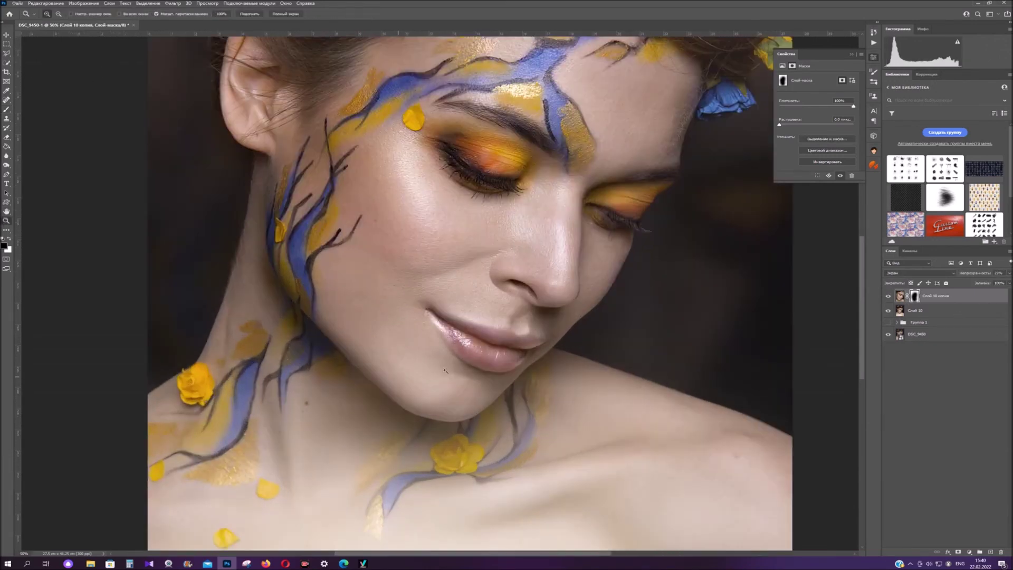
pyautogui.click(874, 57)
pyautogui.keyDown('alt'); pyautogui.click(889, 335); pyautogui.keyUp('alt')
pyautogui.keyDown('alt'); pyautogui.click(888, 335); pyautogui.keyUp('alt')
pyautogui.keyDown('alt'); pyautogui.click(889, 335); pyautogui.keyUp('alt')
pyautogui.keyDown('alt'); pyautogui.click(889, 335); pyautogui.keyUp('alt')
pyautogui.keyDown('alt'); pyautogui.click(889, 334); pyautogui.keyUp('alt')
pyautogui.keyDown('alt'); pyautogui.click(889, 335); pyautogui.keyUp('alt')
pyautogui.keyDown('alt'); pyautogui.click(889, 335); pyautogui.keyUp('alt')
pyautogui.keyDown('alt'); pyautogui.click(889, 335); pyautogui.keyUp('alt')
pyautogui.keyDown('alt'); pyautogui.click(888, 335); pyautogui.keyUp('alt')
pyautogui.keyDown('alt'); pyautogui.click(889, 334); pyautogui.keyUp('alt')
pyautogui.keyDown('alt'); pyautogui.click(889, 334); pyautogui.keyUp('alt')
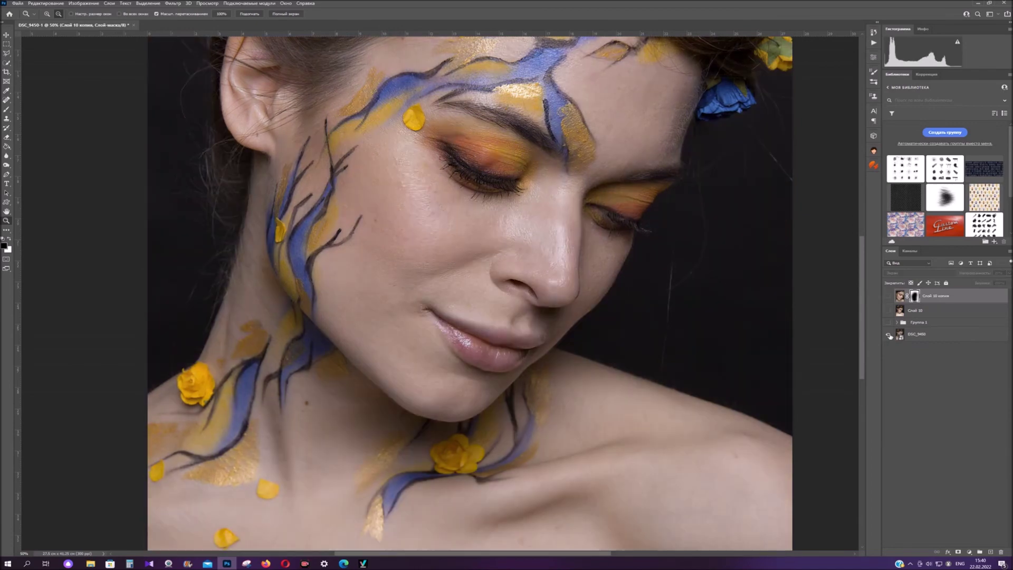
pyautogui.keyDown('alt'); pyautogui.click(889, 334); pyautogui.keyUp('alt')
# Flatten the image into a single layer, discarding the hidden layers.
pyautogui.rightClick(942, 313)
pyautogui.click(929, 234)
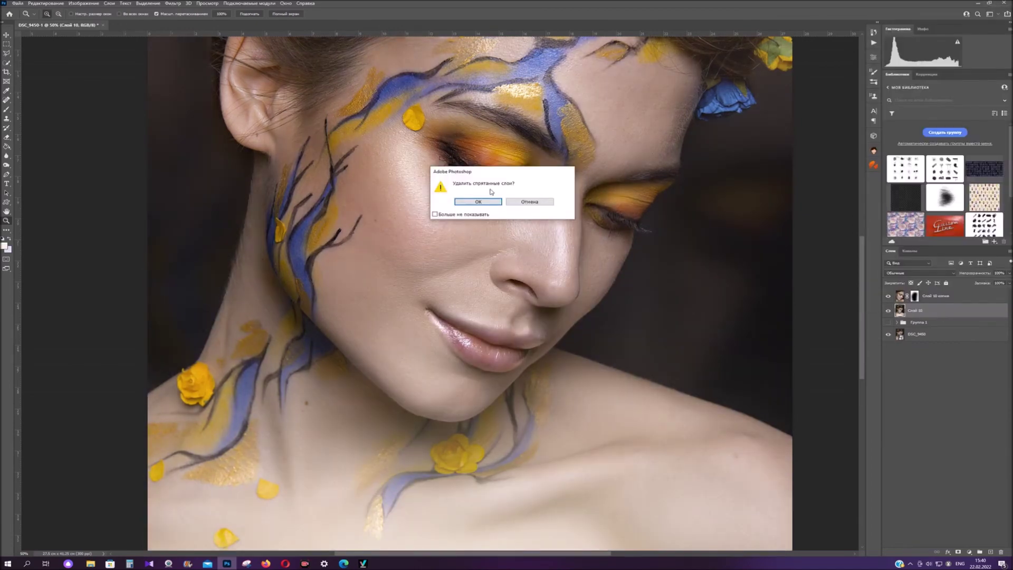